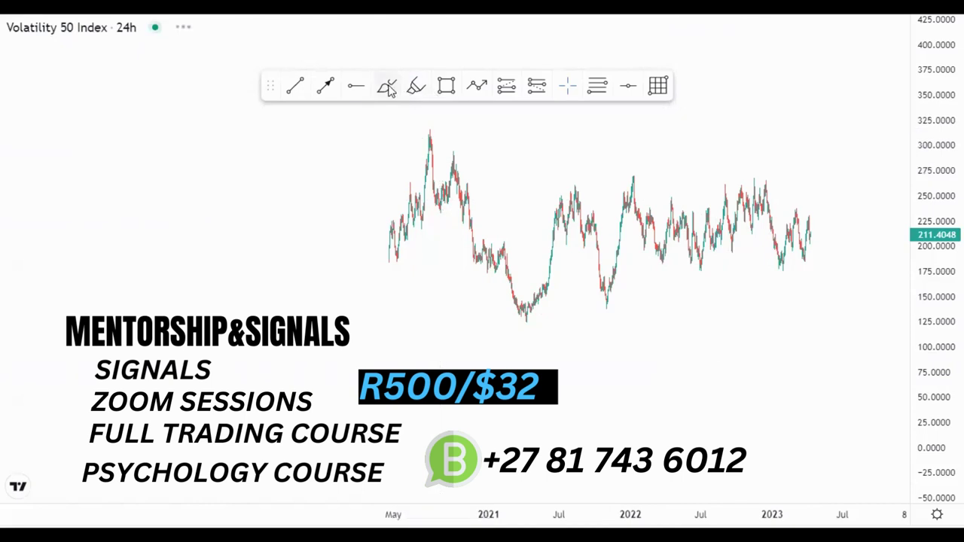
- Sketch a freehand brush path over the price swings from the 2020 high into a 2023 drop, and delete it
mouse_move(428, 133)
mouse_down()
mouse_move(498, 300)
mouse_move(585, 271)
mouse_up()
mouse_move(686, 195)
mouse_down()
mouse_move(773, 166)
mouse_move(829, 350)
mouse_up()
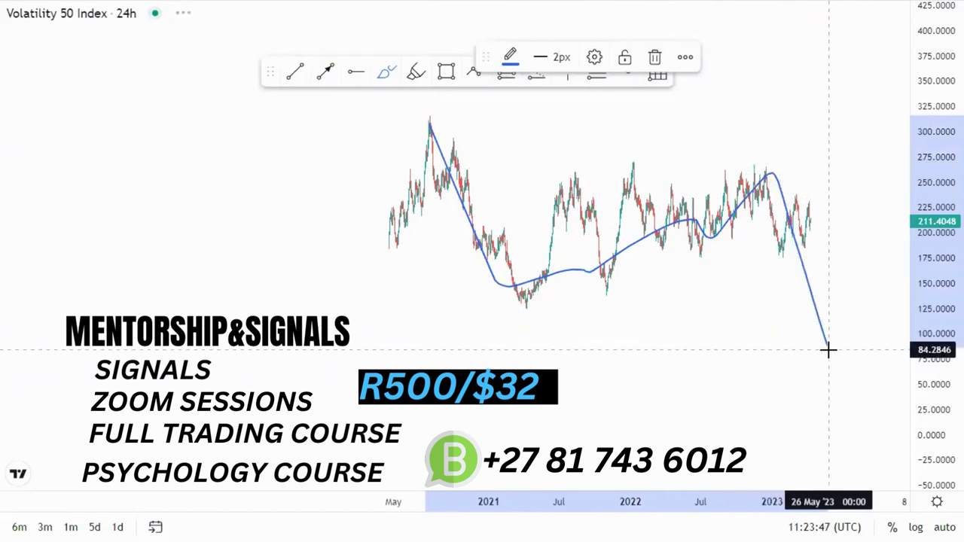
click(654, 58)
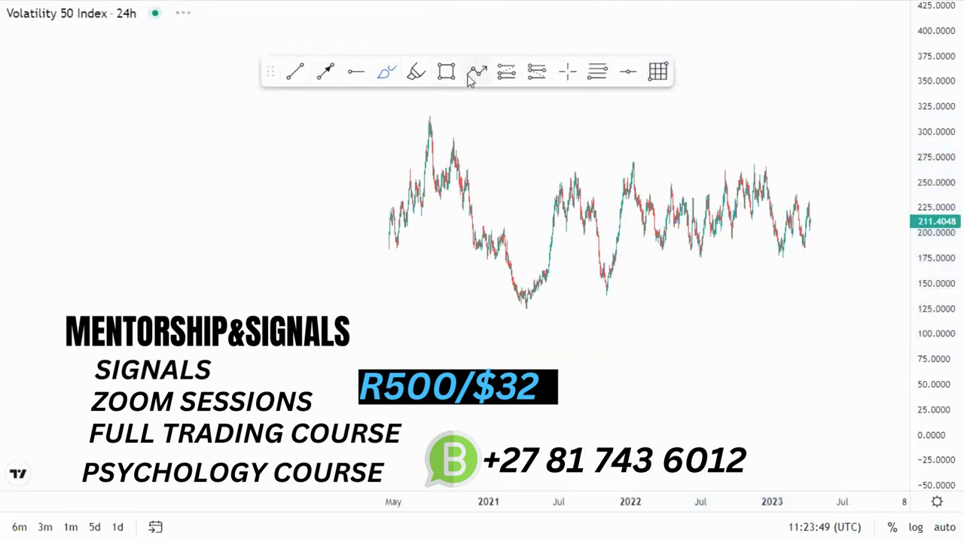
- Draw a thin rectangle as a resistance zone at about 260 to 267, from November 2020 to mid-2023
mouse_move(465, 166)
mouse_down()
mouse_move(801, 183)
mouse_move(857, 172)
mouse_up()
click(853, 187)
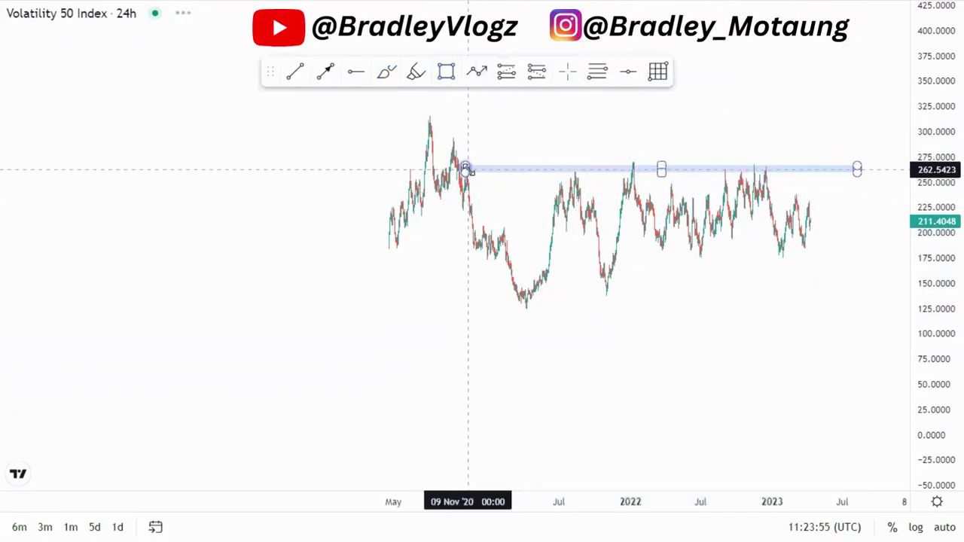
- Circle the price highs that touch the resistance zone with freehand brush marks
drag(468, 159, 472, 169)
mouse_move(571, 159)
mouse_down()
mouse_move(562, 163)
mouse_move(575, 164)
mouse_up()
drag(638, 160, 633, 163)
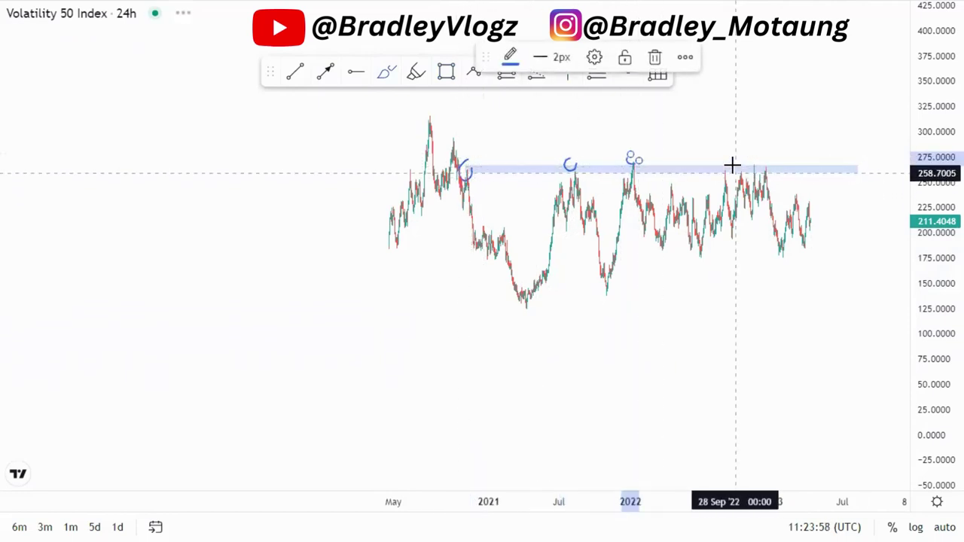
drag(763, 158, 763, 169)
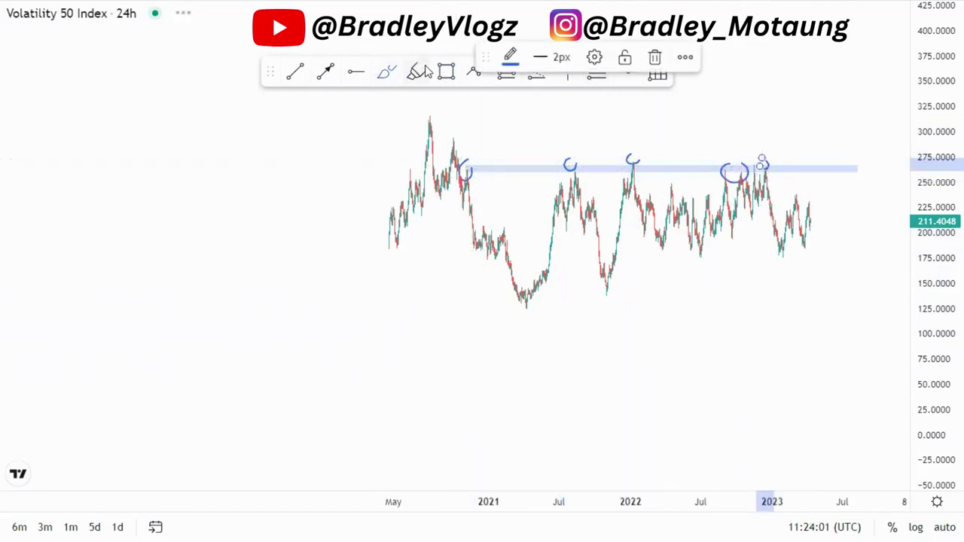
- Delete all the brush circles around the highs, keeping the resistance zone
click(655, 58)
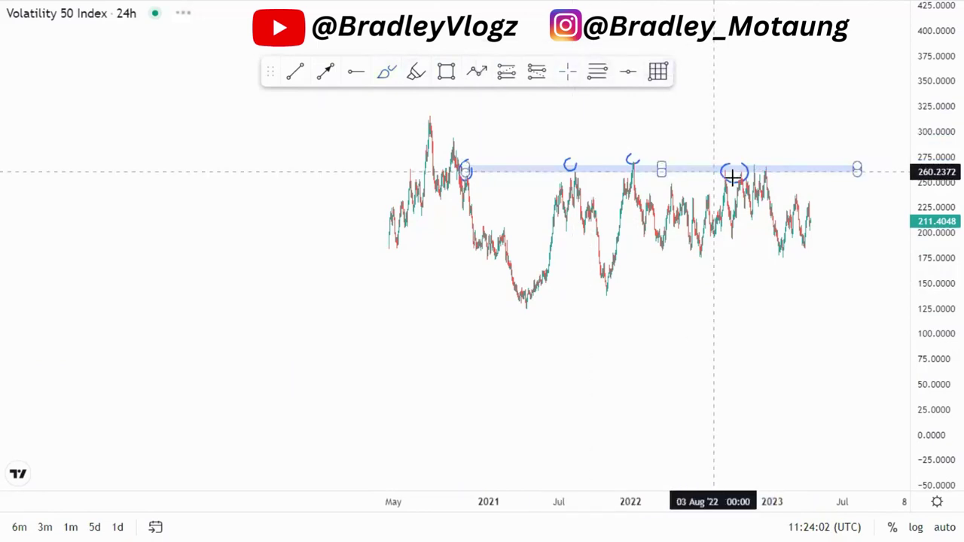
click(655, 58)
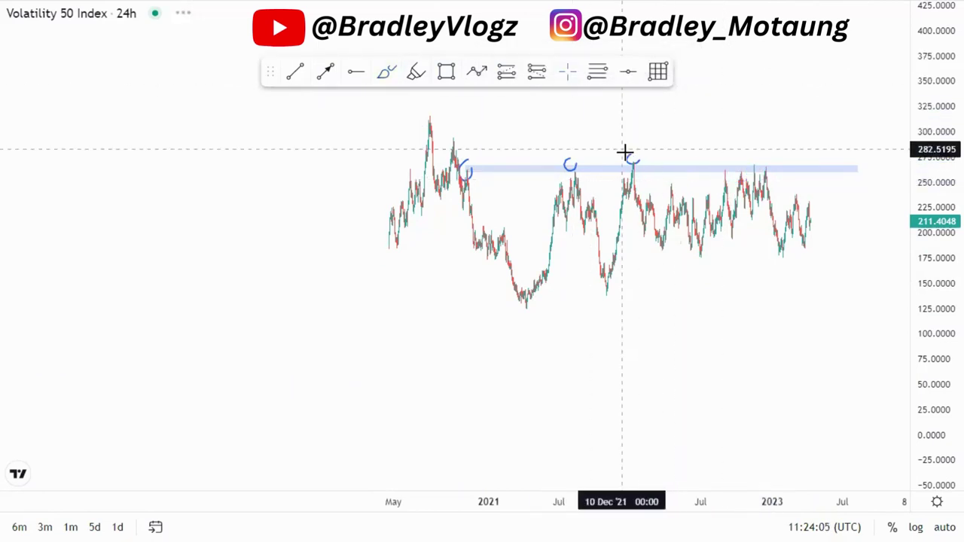
click(631, 159)
click(655, 58)
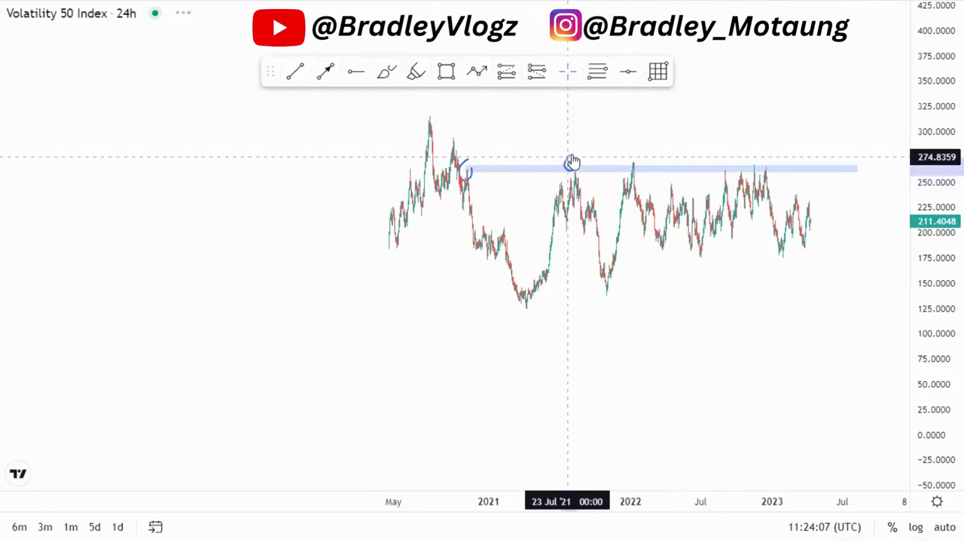
click(573, 162)
click(655, 58)
click(467, 165)
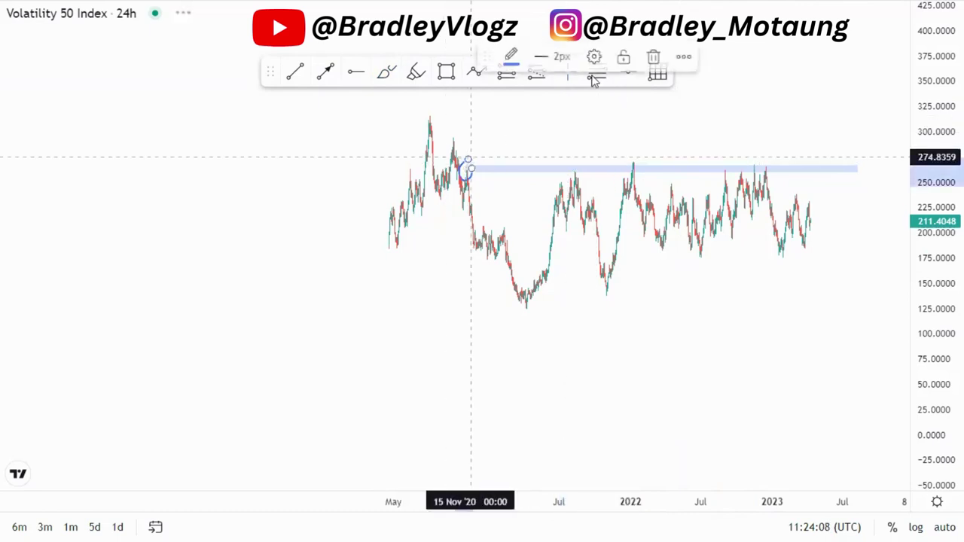
click(654, 58)
click(568, 72)
- Place a horizontal ray at the April 2021 low, 125.0145, and change its style to a solid line
scroll(755, 381, up, 3)
drag(437, 368, 565, 371)
scroll(638, 368, up, 4)
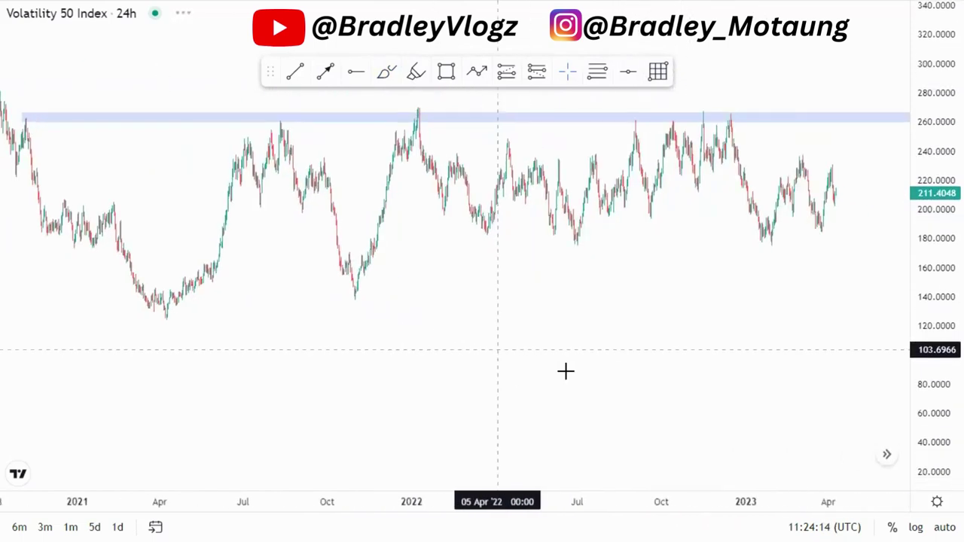
scroll(566, 371, down, 3)
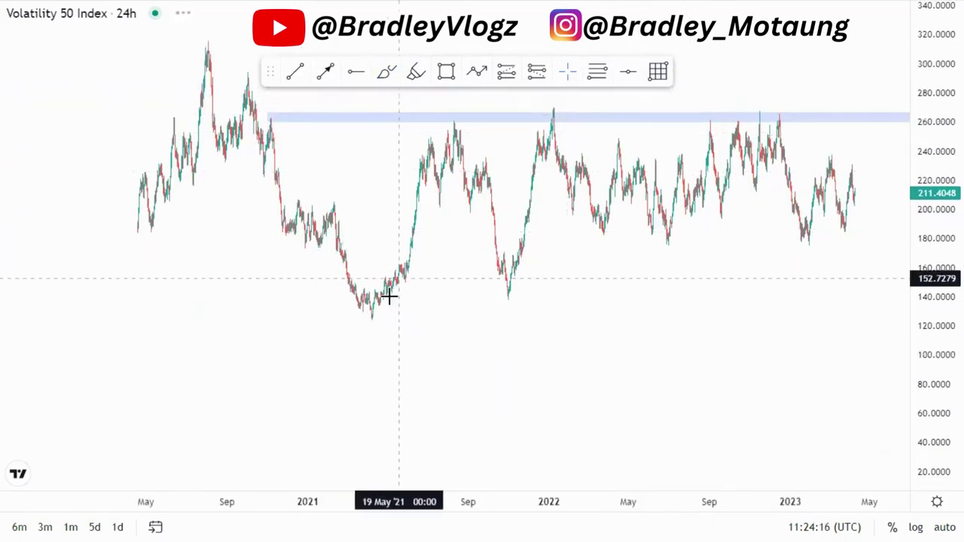
click(356, 71)
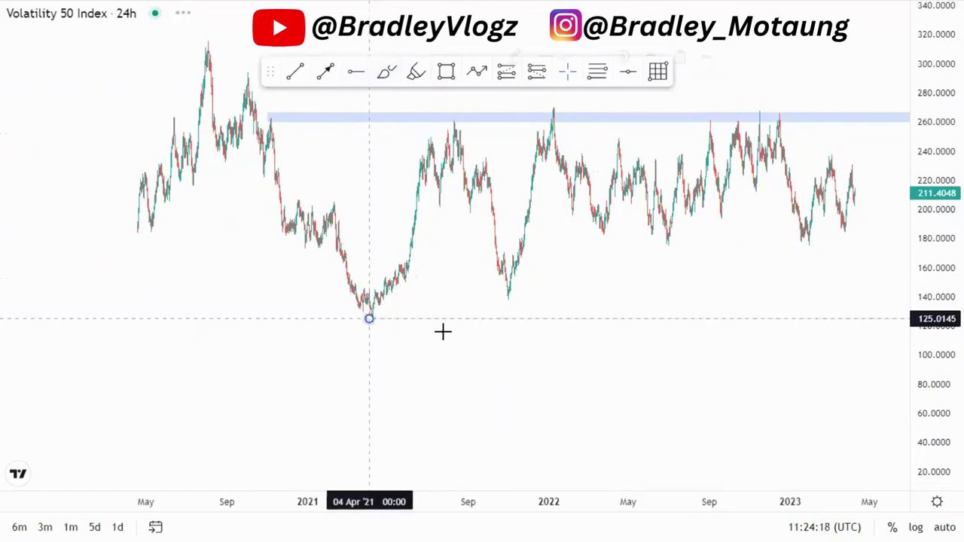
click(369, 319)
click(594, 56)
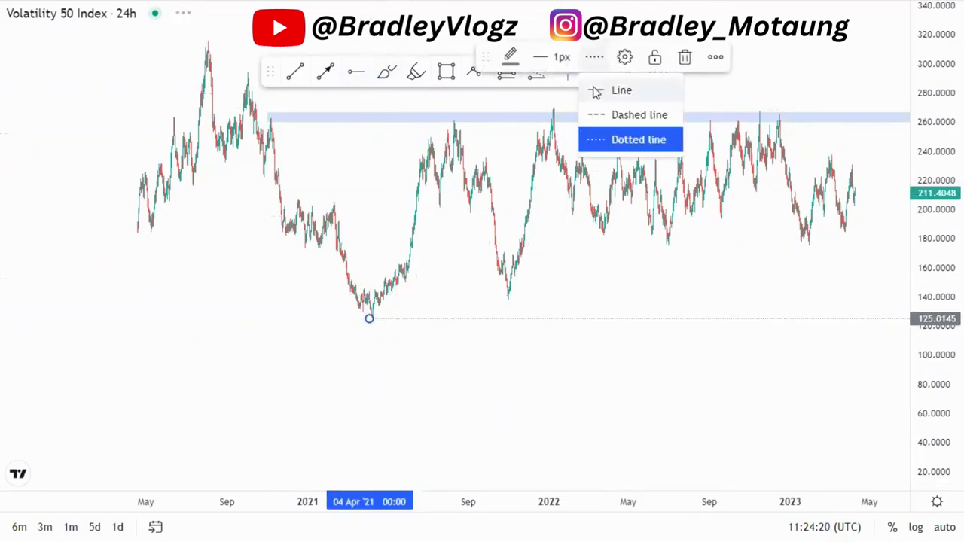
click(601, 249)
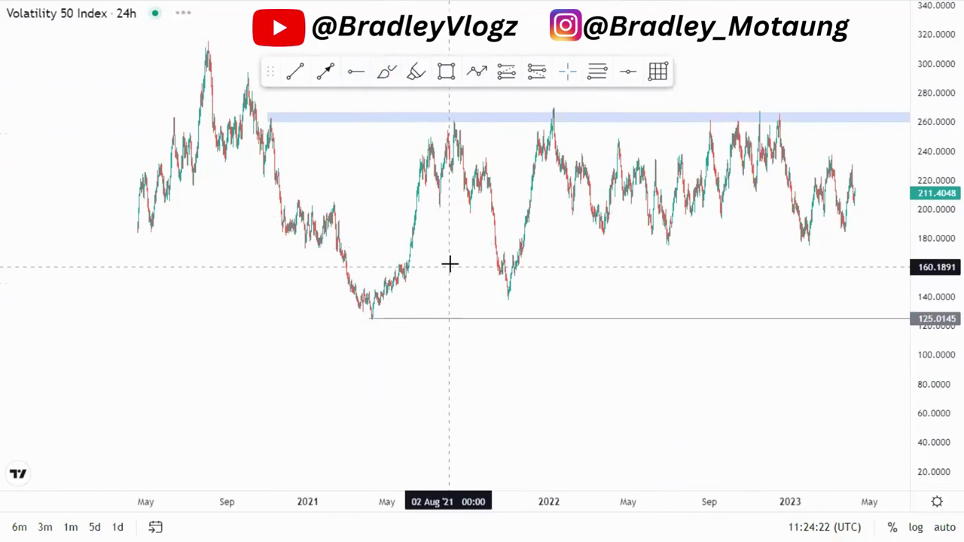
- Draw a rising trend line over the highs from the 8 June 2022 peak at about 234 to December 2022
scroll(458, 290, up, 2)
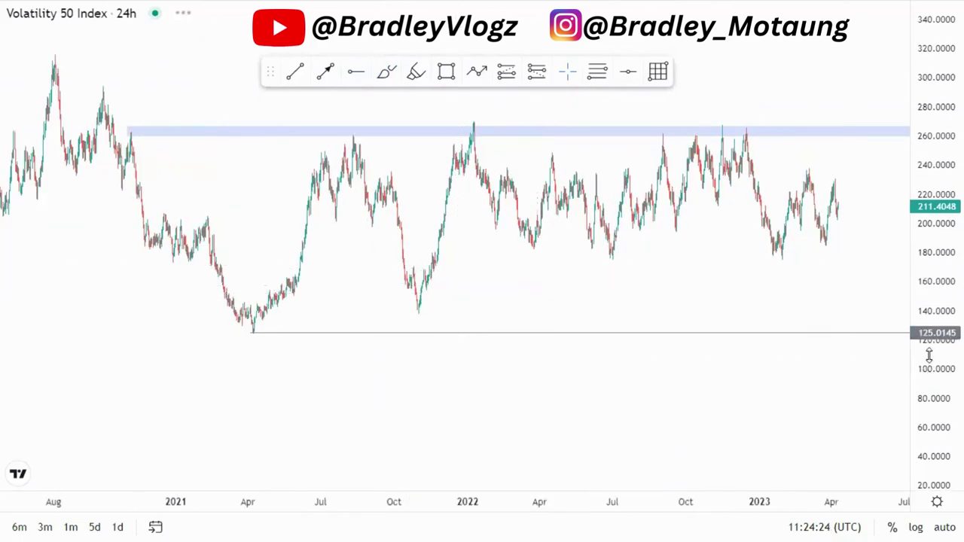
drag(930, 356, 930, 242)
drag(592, 291, 593, 305)
scroll(598, 318, up, 4)
drag(462, 311, 464, 315)
scroll(463, 315, up, 5)
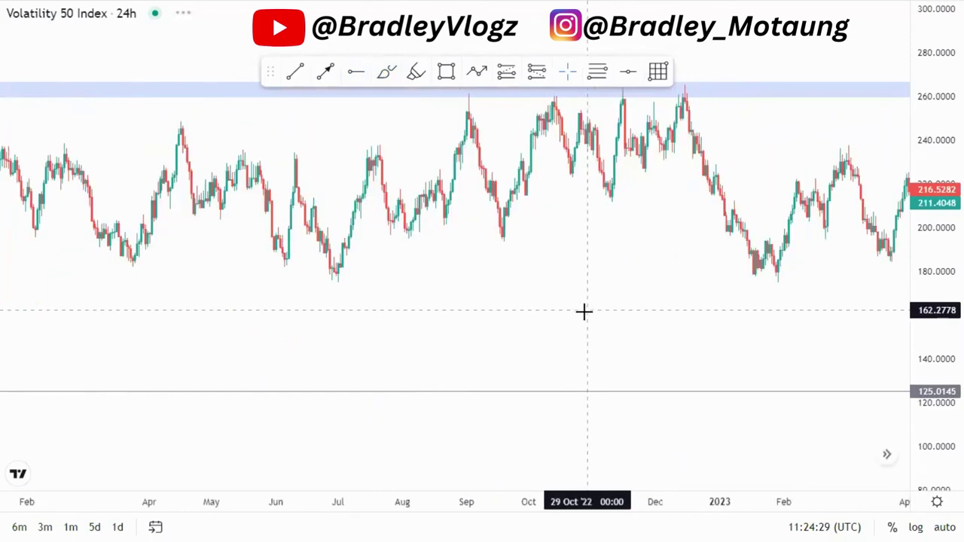
click(294, 72)
click(291, 153)
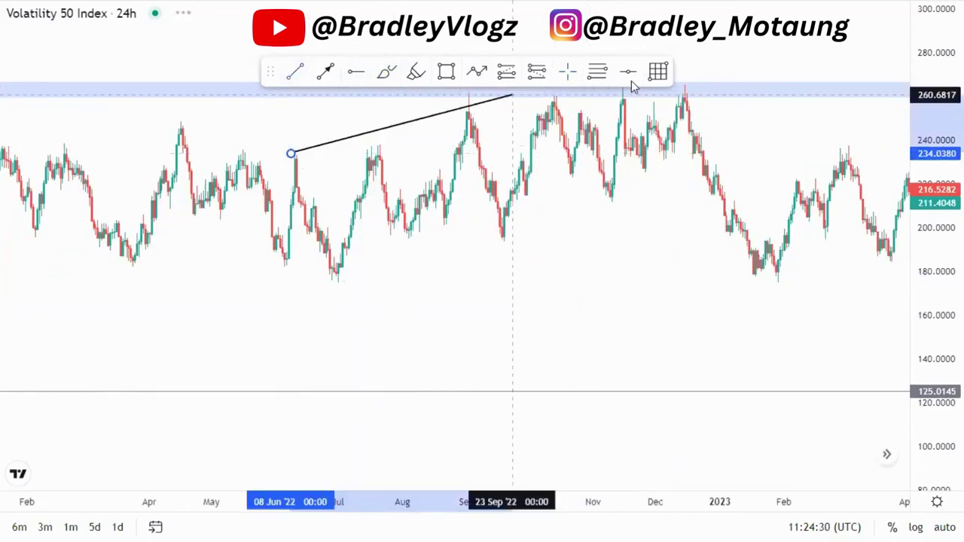
click(691, 67)
- Draw a rising trend line under the lows from the 30 June 2022 low to late December 2022, adjusting its start point
drag(669, 240, 657, 261)
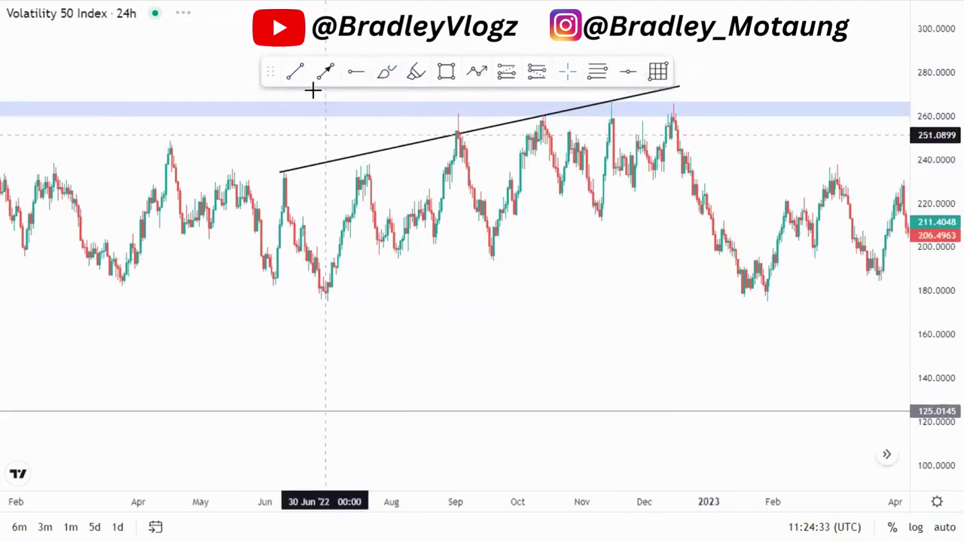
click(327, 303)
click(701, 189)
drag(328, 305, 323, 309)
drag(521, 302, 381, 330)
- Sketch a freehand brush path from the December 2022 high down to the 125.0145 line, and delete the brush strokes
click(387, 73)
mouse_move(525, 135)
mouse_down()
mouse_move(620, 323)
mouse_move(674, 228)
mouse_move(701, 278)
mouse_move(745, 220)
mouse_move(776, 264)
mouse_move(787, 180)
mouse_move(850, 437)
mouse_up()
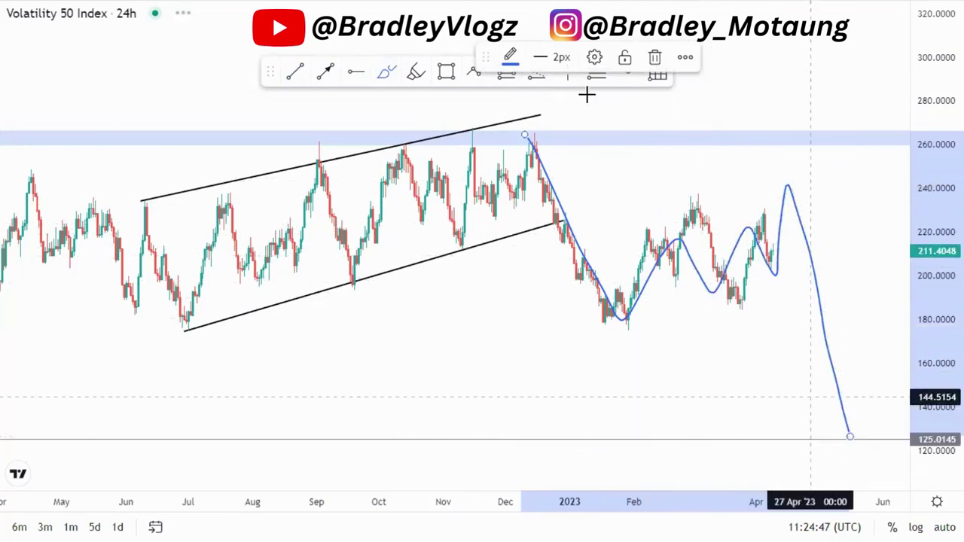
click(654, 60)
drag(581, 138, 693, 164)
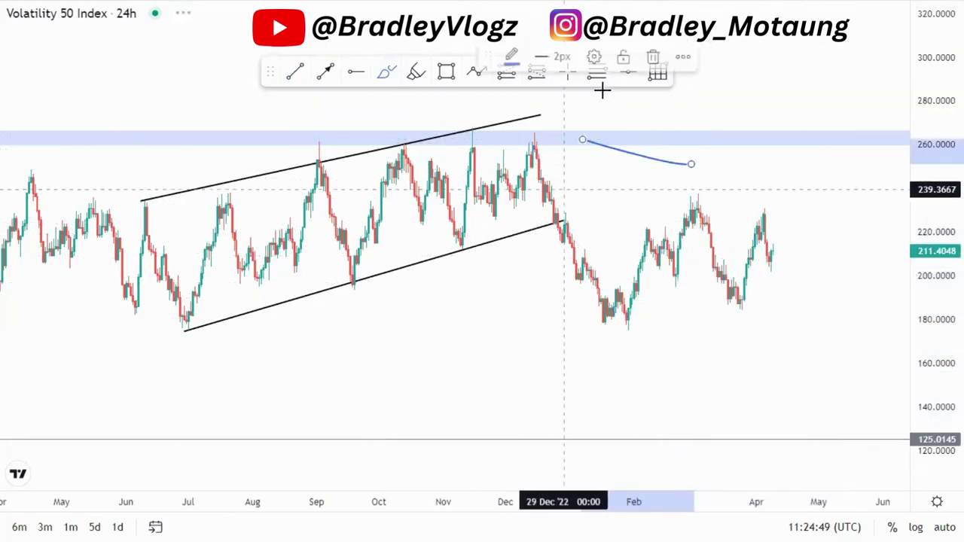
click(654, 59)
- Shorten the lower 2022 trend line so that it ends in mid-December 2022, below the upper line's end
drag(580, 152, 523, 140)
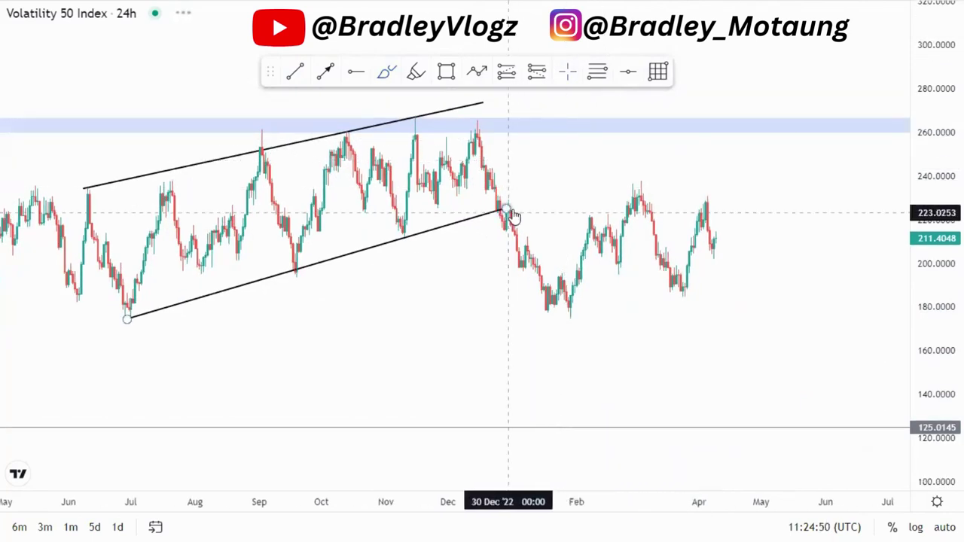
drag(507, 214, 484, 220)
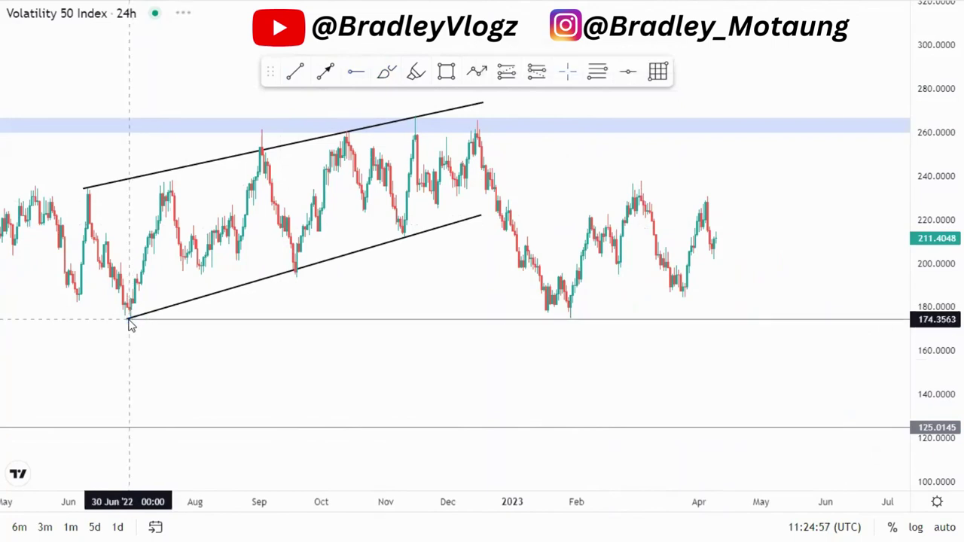
- Place a horizontal ray at the 30 June 2022 low and an arrow from the current price to the 125.0145 line, and delete both
click(152, 324)
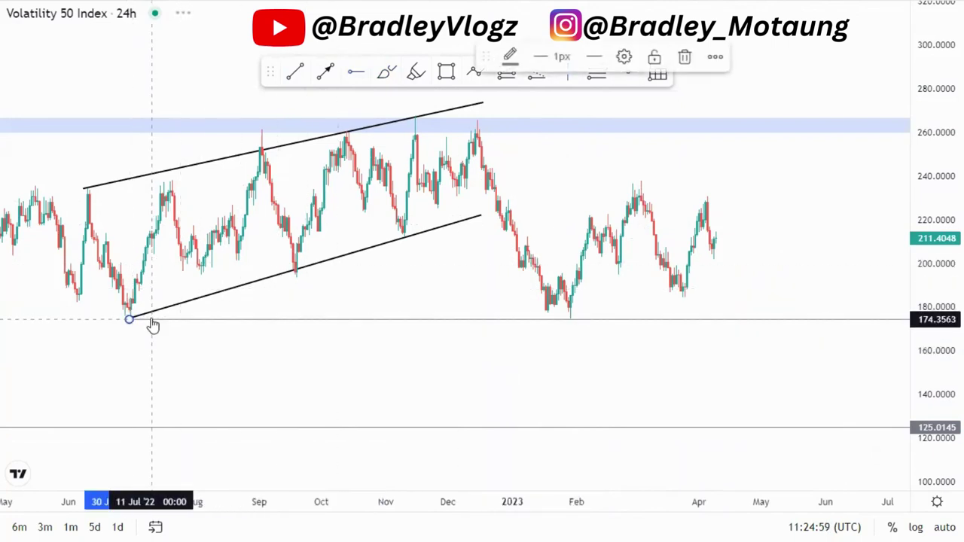
drag(482, 379, 476, 360)
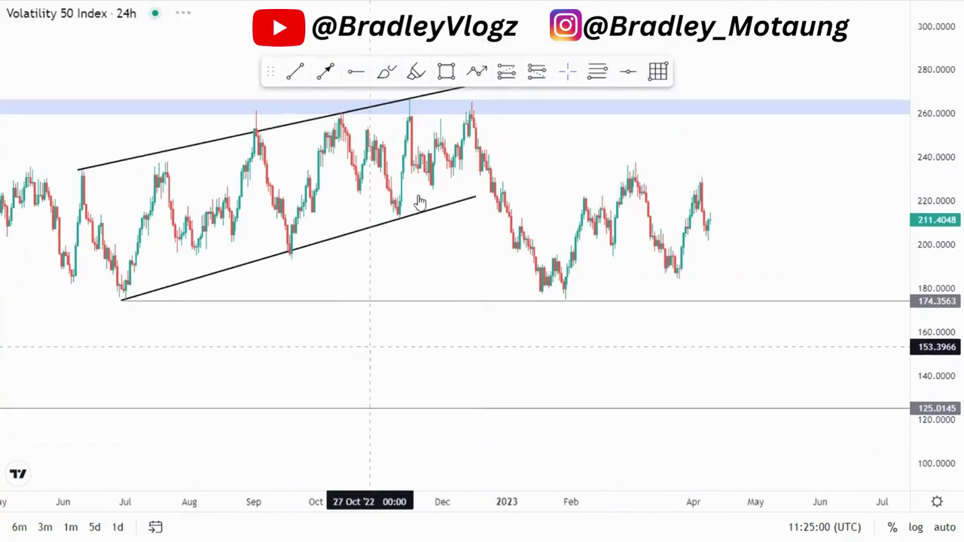
click(324, 73)
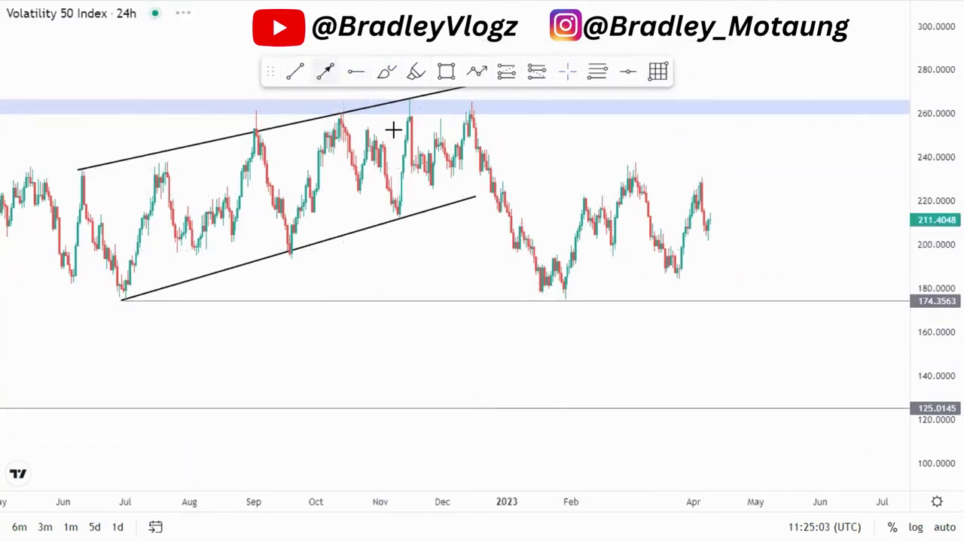
click(712, 218)
click(760, 409)
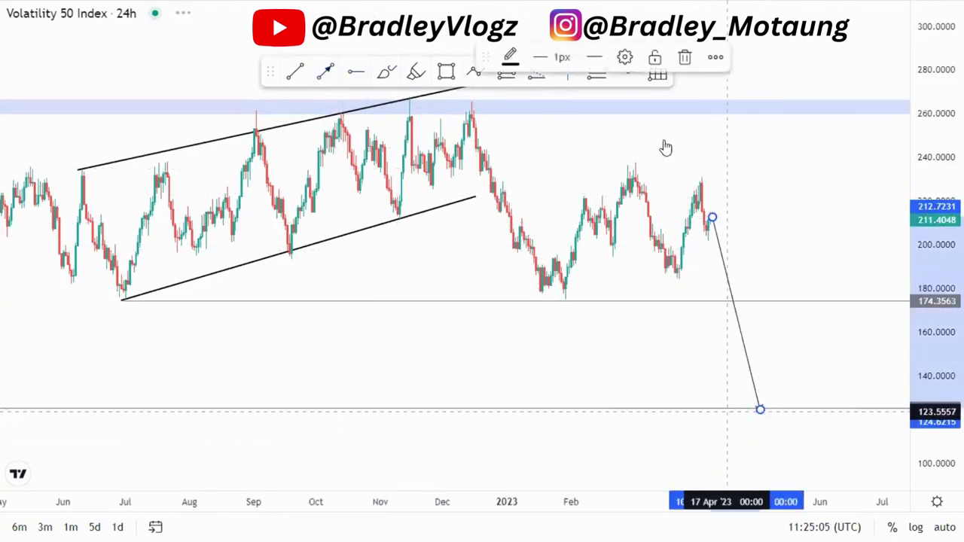
key(Delete)
click(614, 302)
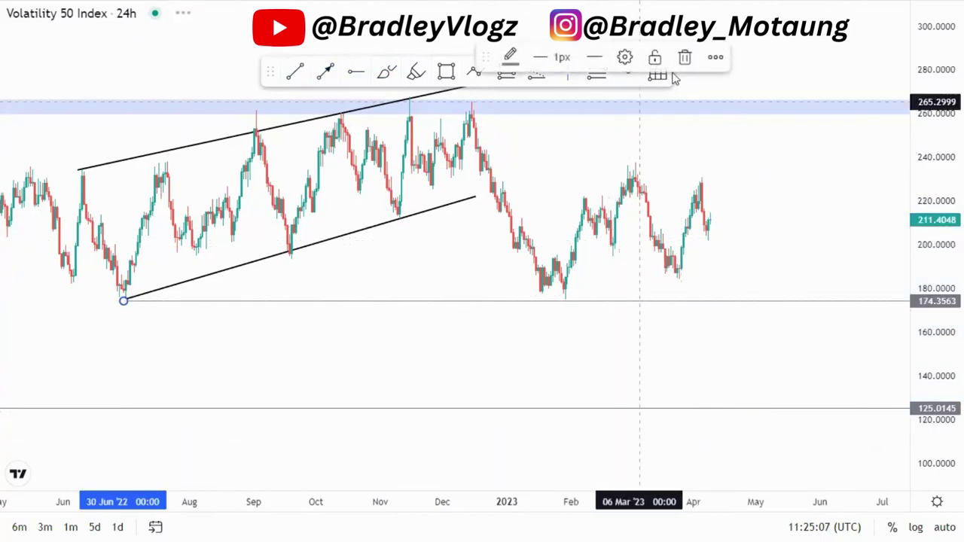
click(685, 59)
- Draw a rising trend line from the 29 January 2023 low through the late March low to mid-May 2023
drag(730, 156, 677, 181)
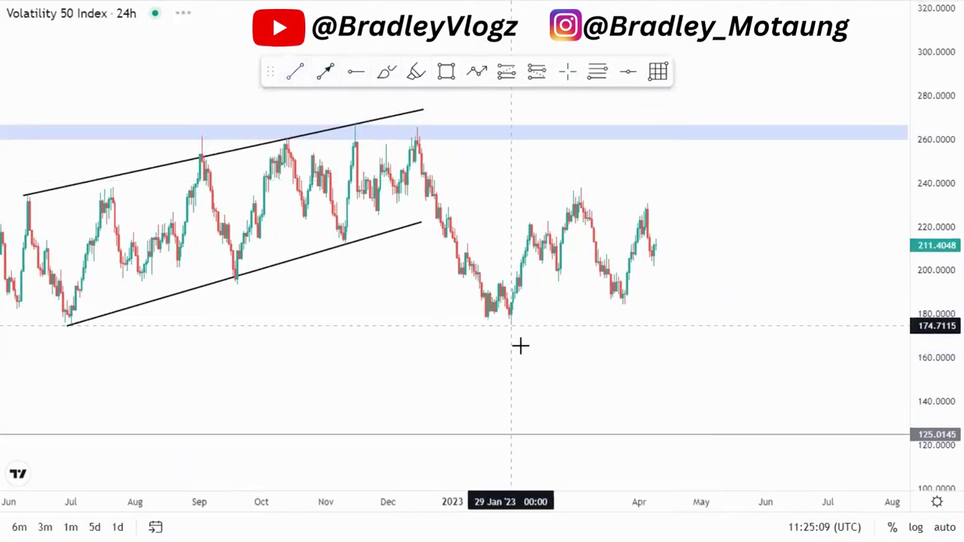
click(510, 323)
click(726, 286)
- Draw a rising trend line from the 29 December 2022 high at about 228 over the March 2023 high to late April
click(344, 95)
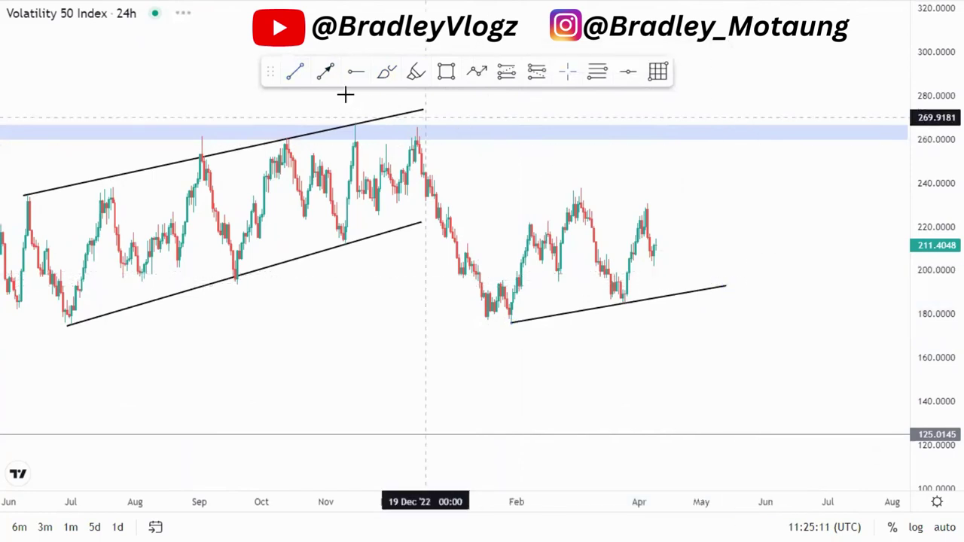
click(461, 204)
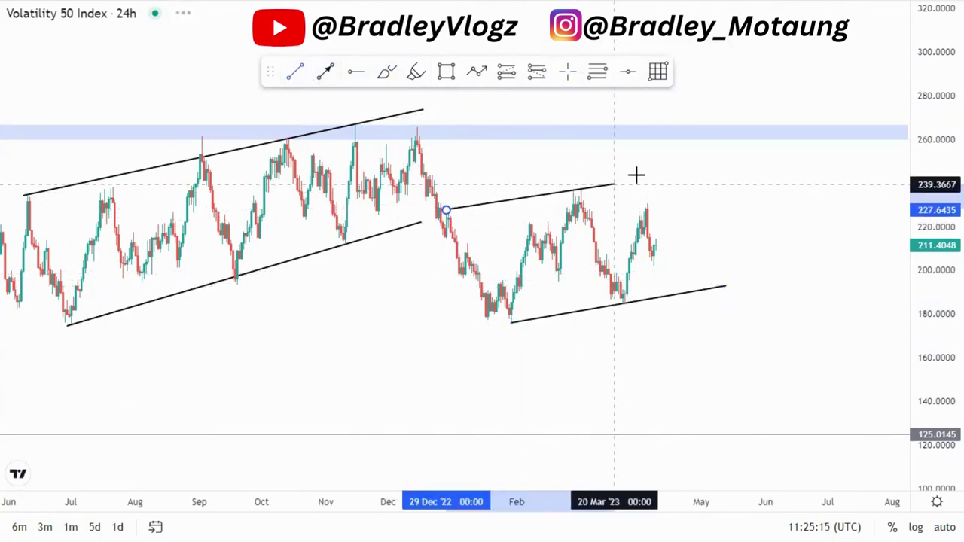
click(688, 172)
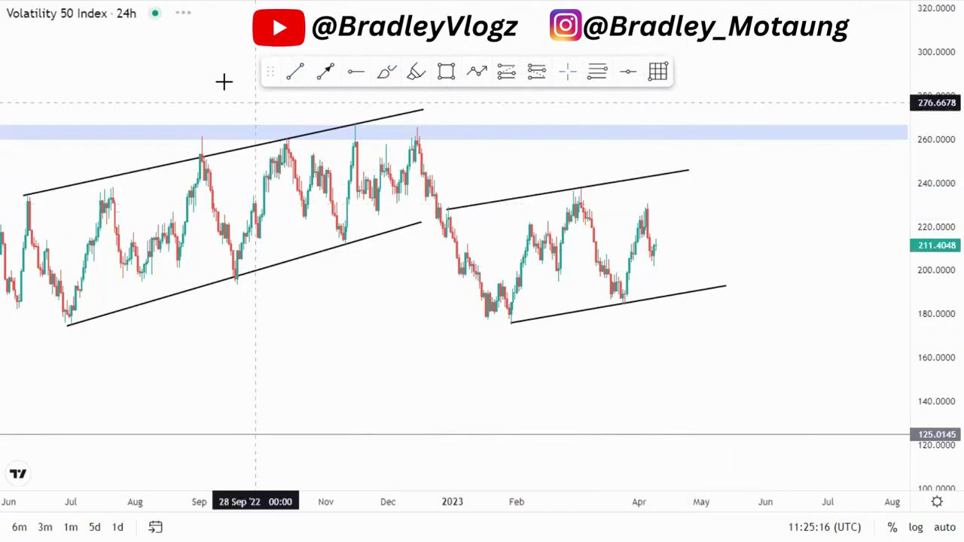
- Place a horizontal ray at 243.9850 from late December 2022 and cover it with a thin rectangle zone reaching late May 2023
click(431, 175)
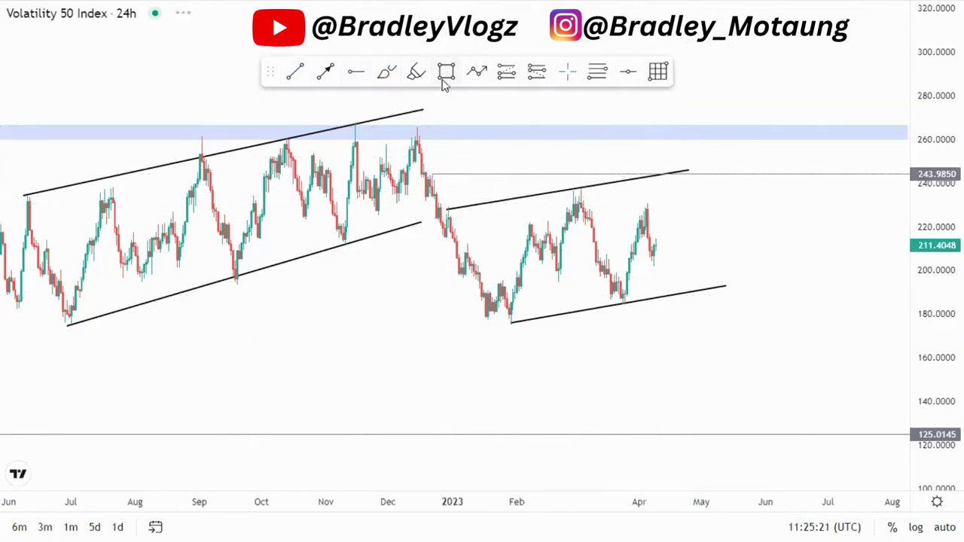
click(746, 176)
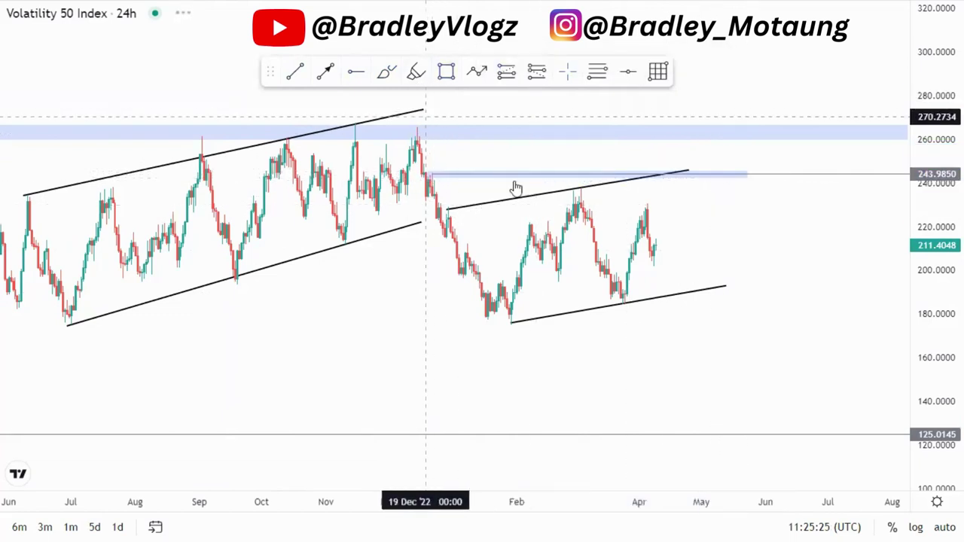
- Circle the two highs on the new upper trend line and its crossing with the 243.9850 zone using the brush
click(457, 206)
drag(591, 194, 571, 188)
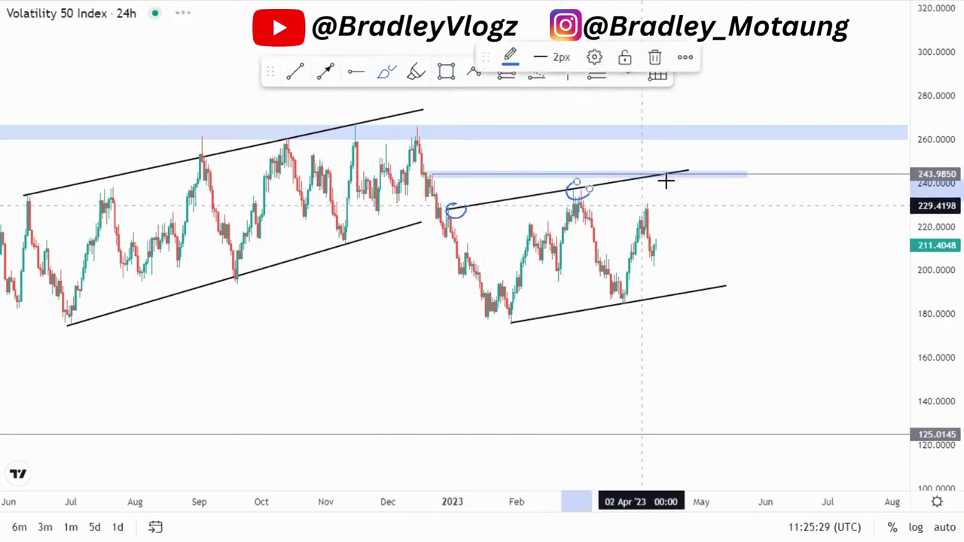
drag(676, 164, 675, 165)
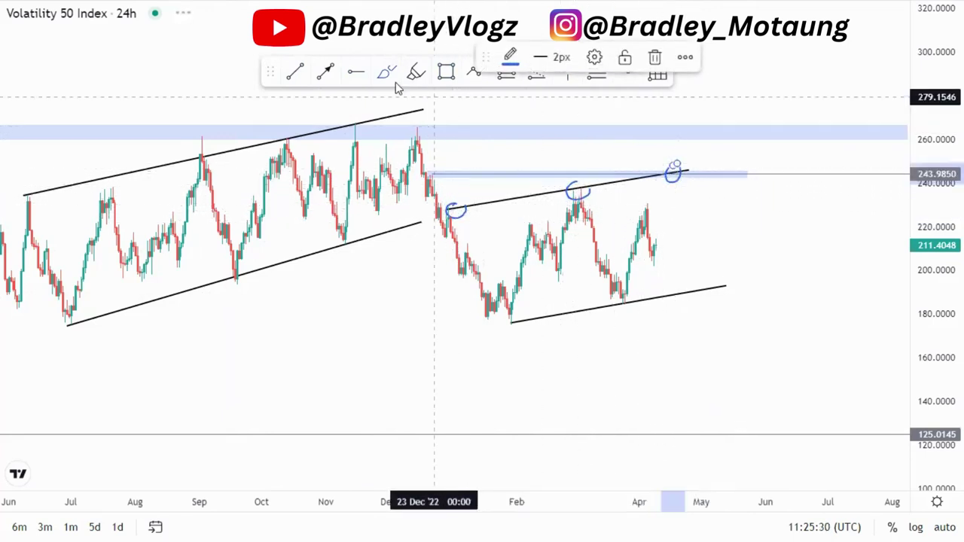
- Draw an arrow from the latest price up to the circled crossing and box the 18 to 26 December 2022 candles with a small rectangle
click(326, 72)
click(655, 249)
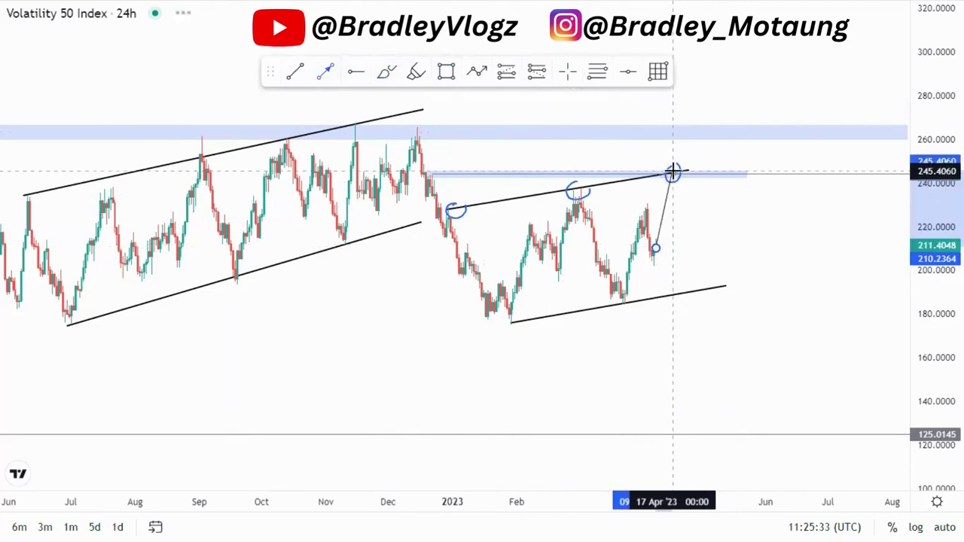
click(672, 173)
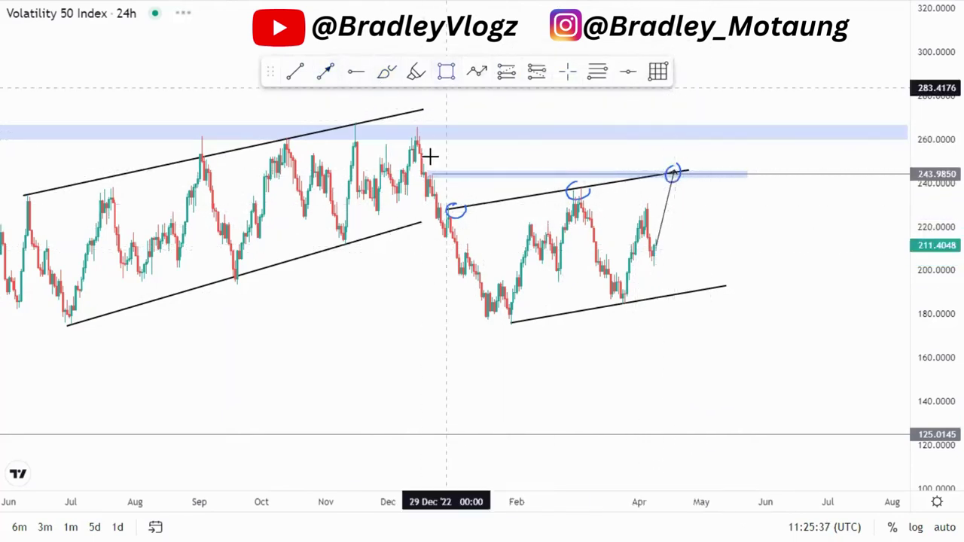
drag(424, 165, 442, 184)
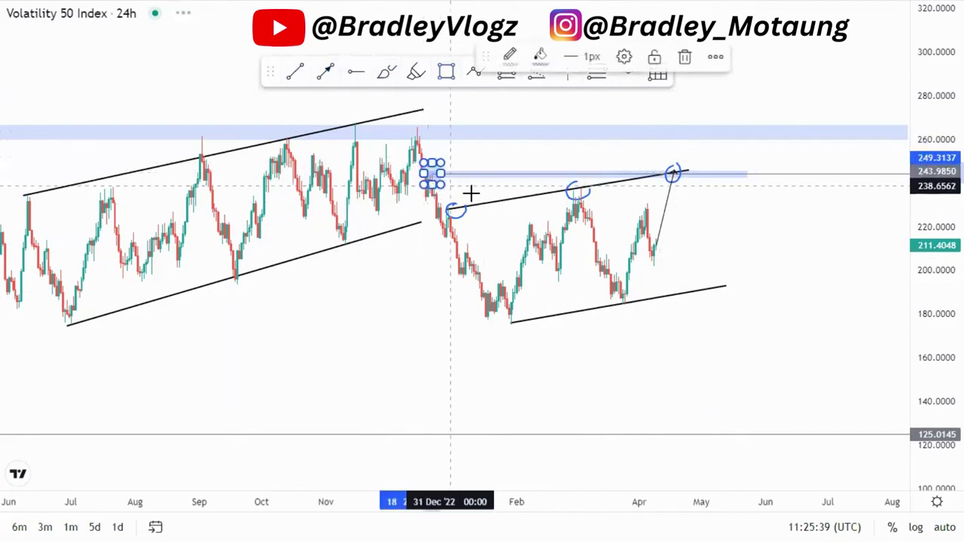
click(570, 79)
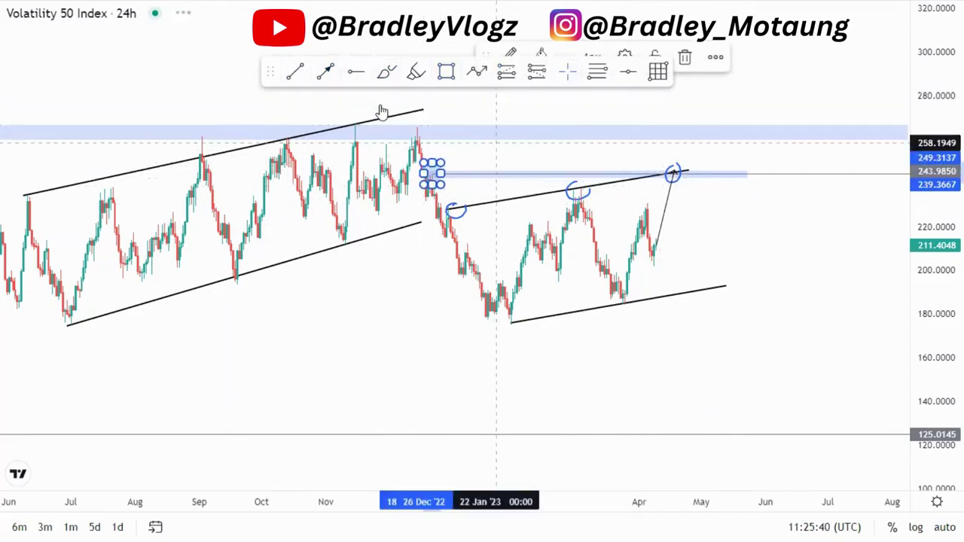
- Draw a falling arrow from the circled crossing at the 243.9850 zone down to the 125.0145 support level
click(329, 78)
click(675, 177)
click(742, 436)
- Cover the 125.0145 support level with a thin rectangle zone from 1 April 2021 to about 22 June 2023
scroll(663, 357, down, 5)
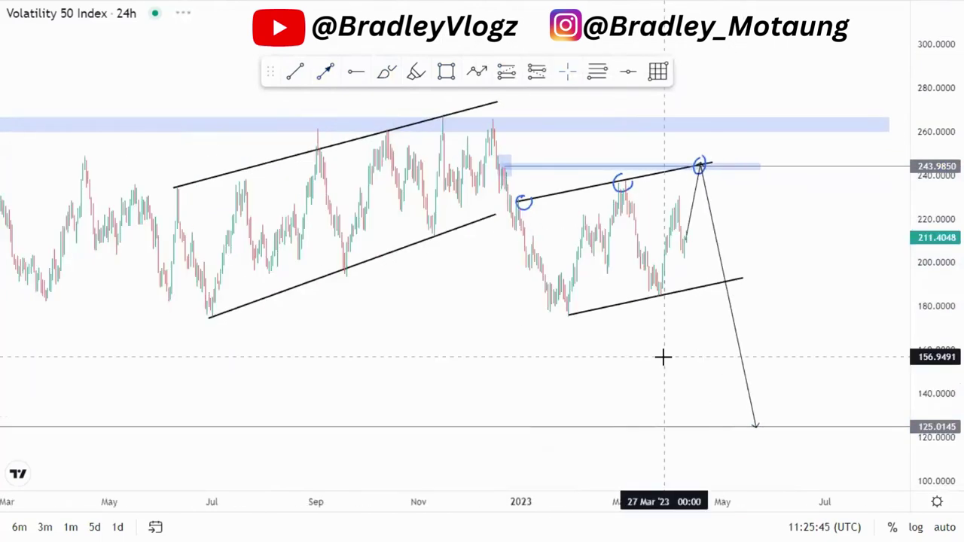
scroll(650, 357, down, 8)
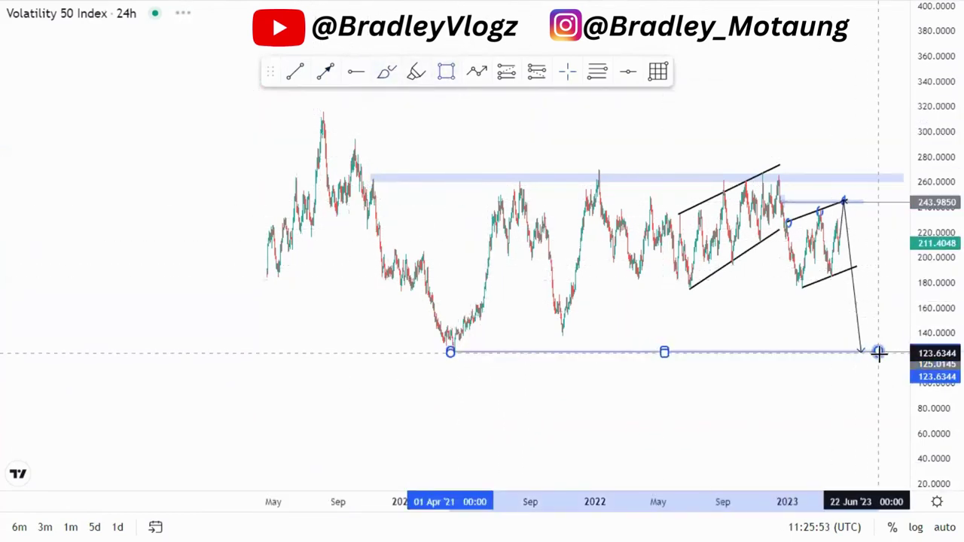
click(613, 385)
scroll(595, 370, up, 2)
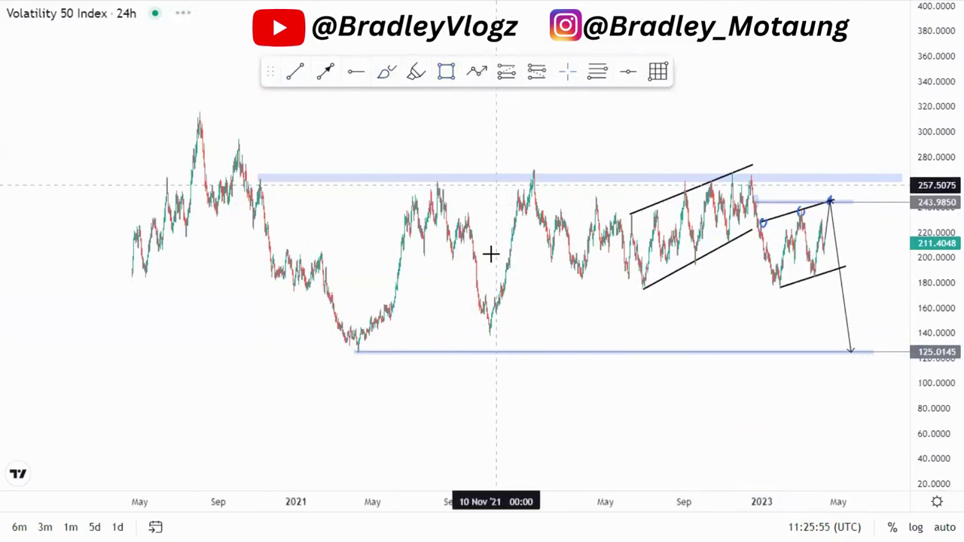
- Brush a zigzag of swings between the 125.0145 support and the area below the upper resistance zone, and delete it
click(360, 350)
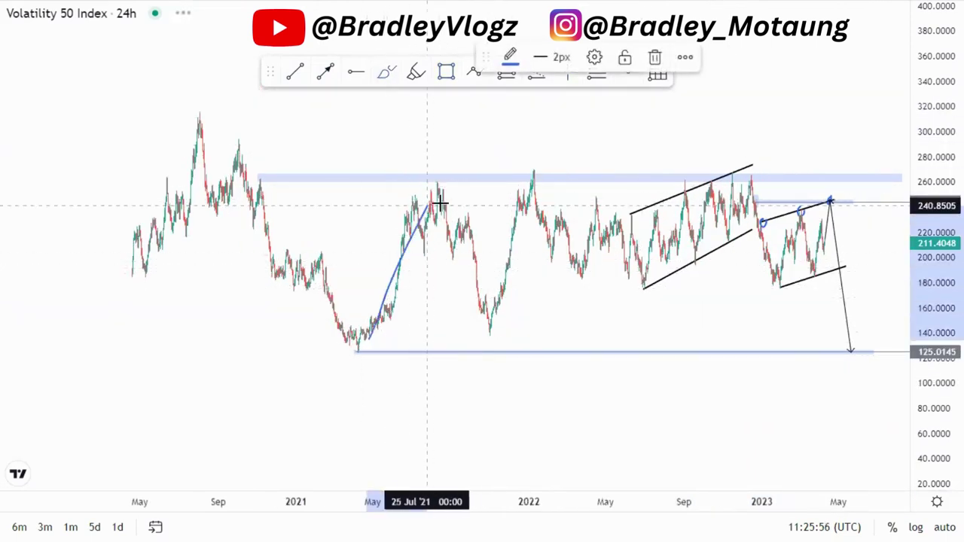
click(433, 198)
click(507, 348)
click(572, 204)
click(647, 351)
click(708, 202)
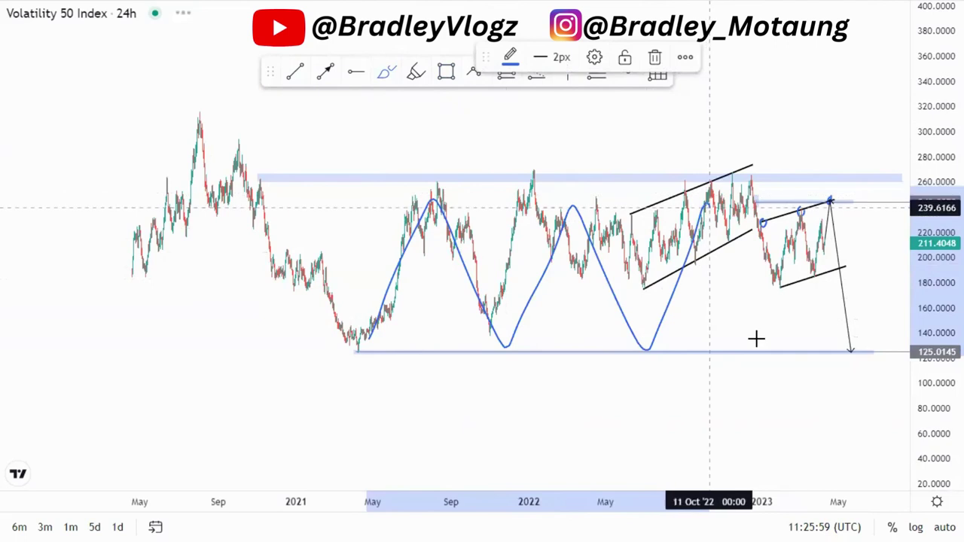
click(764, 351)
double_click(806, 207)
click(655, 60)
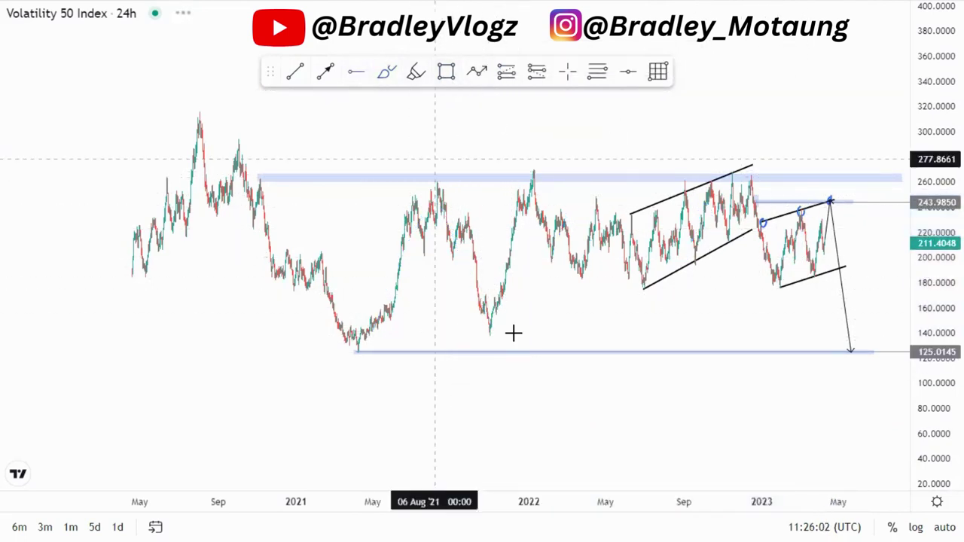
- Place a horizontal ray at 137.8237 from the 30 October 2021 low
click(490, 336)
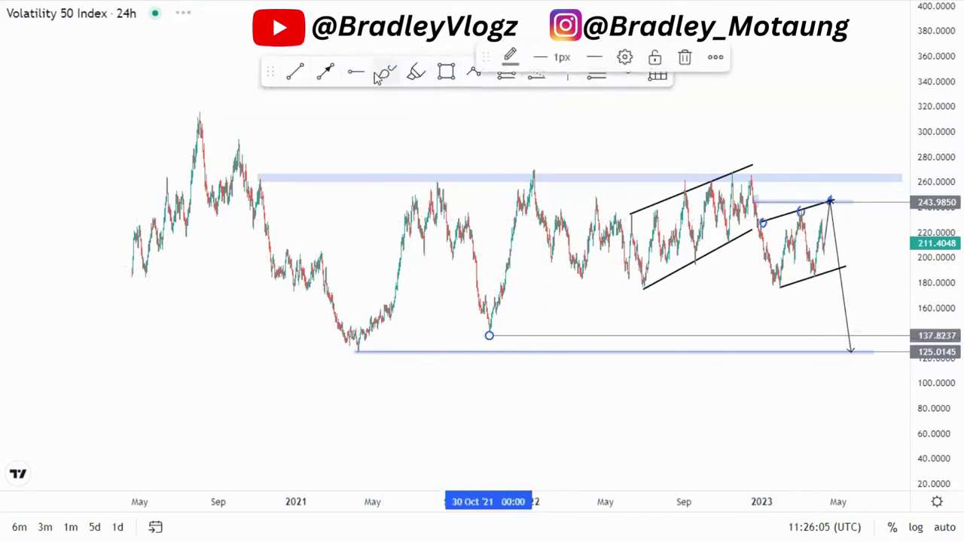
click(577, 114)
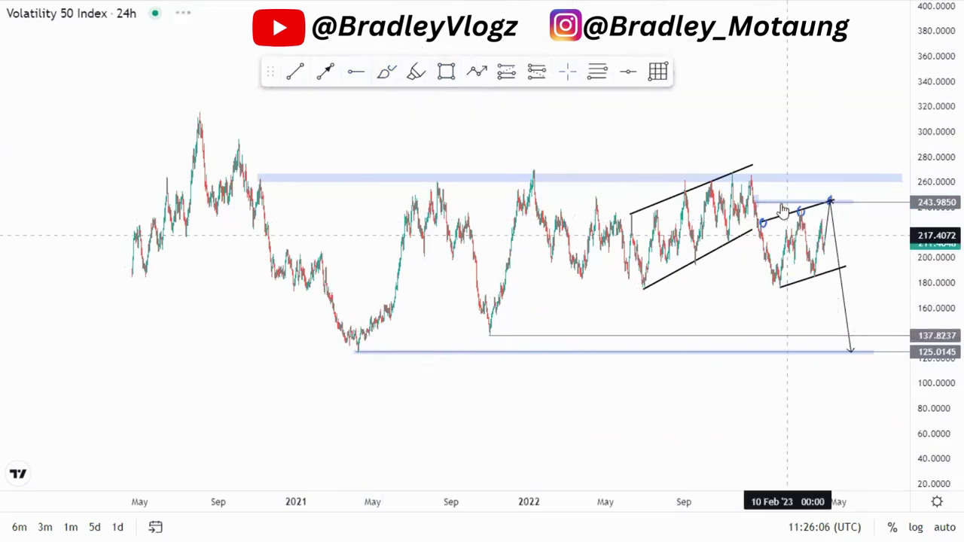
- Brush a freehand path starting at the circled crossing on the 243.9850 zone and delete it
scroll(760, 290, up, 2)
drag(684, 286, 605, 287)
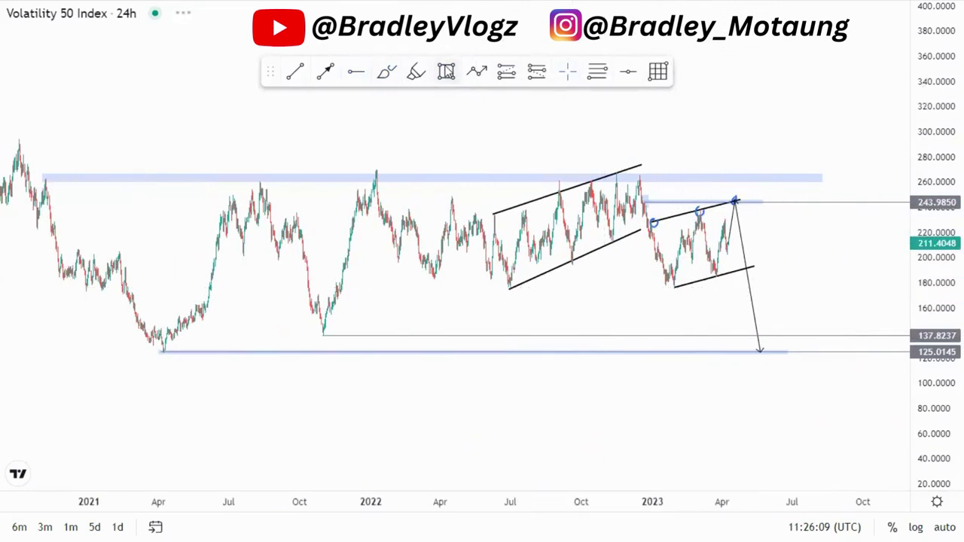
mouse_move(736, 201)
mouse_down()
mouse_move(792, 409)
mouse_move(813, 182)
mouse_up()
click(656, 59)
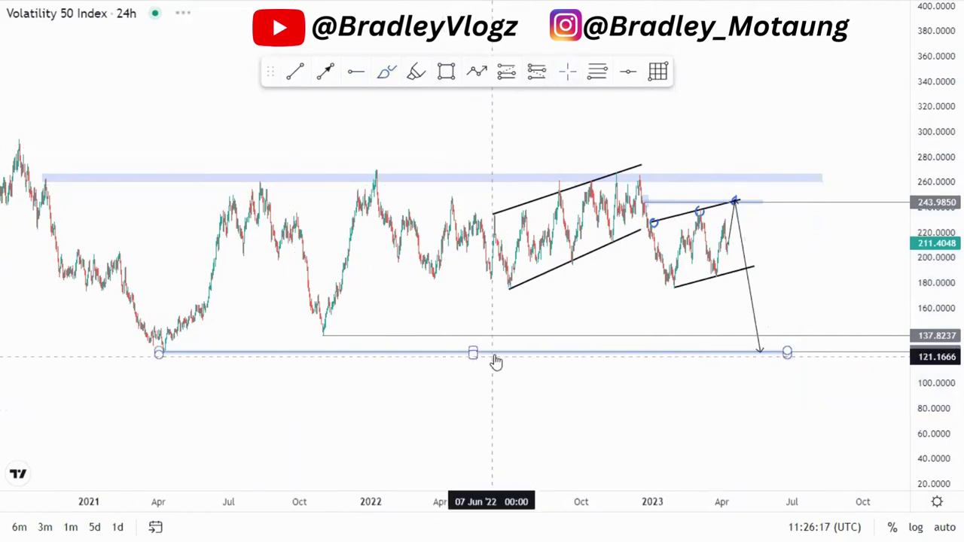
- Change the chart interval to 4 hours and fit the price scale around the two rising channels
text(4H)
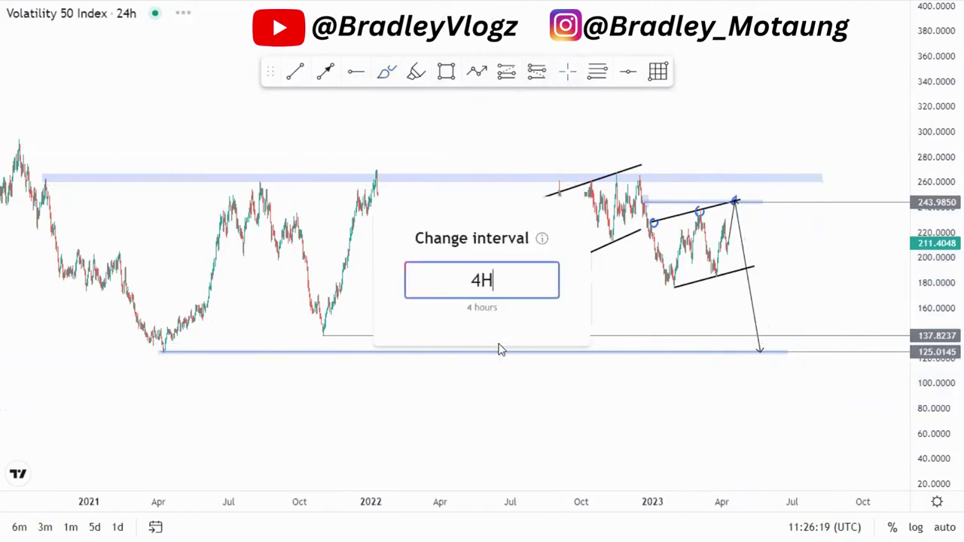
key(Return)
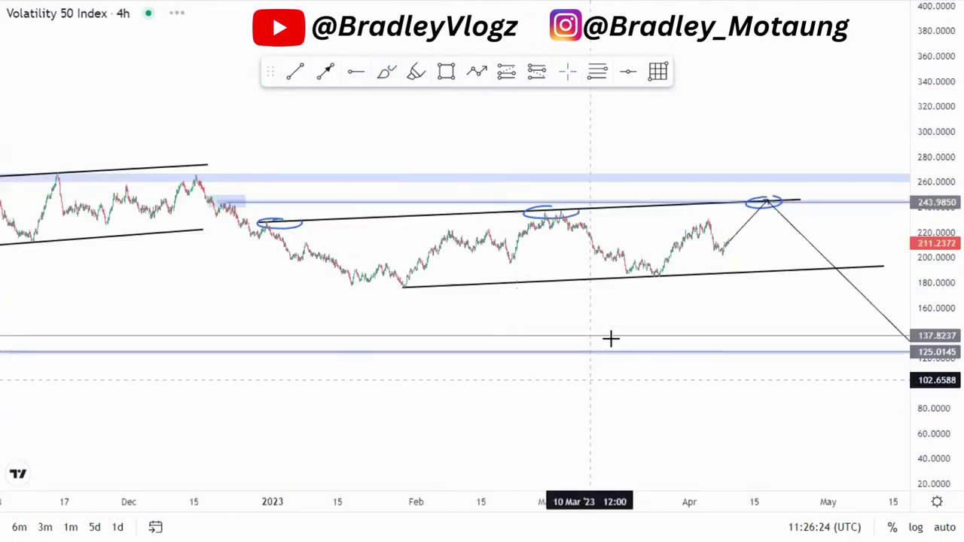
scroll(613, 339, down, 4)
drag(925, 383, 889, 200)
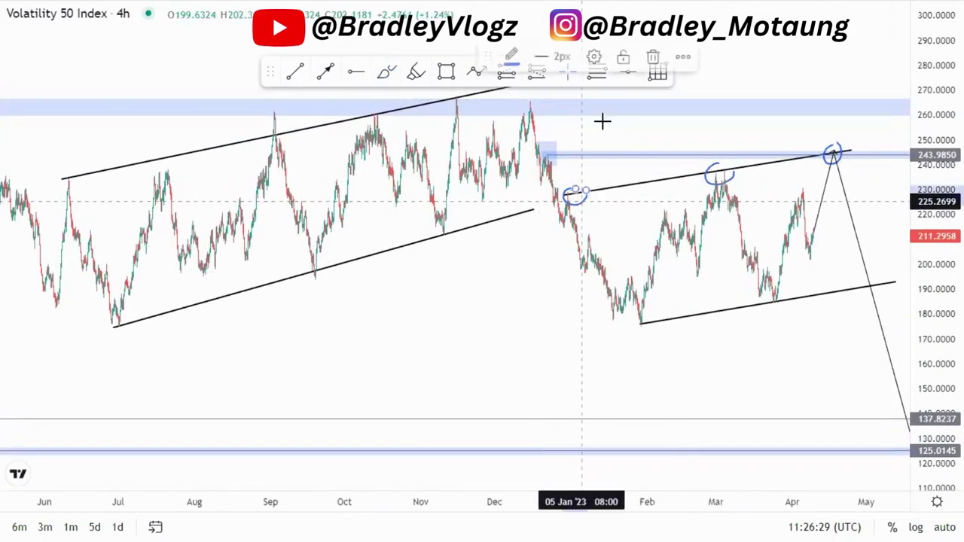
- Delete the brush circles around the two highs on the newer channel's upper trend line
scroll(710, 305, up, 1)
scroll(710, 306, up, 1)
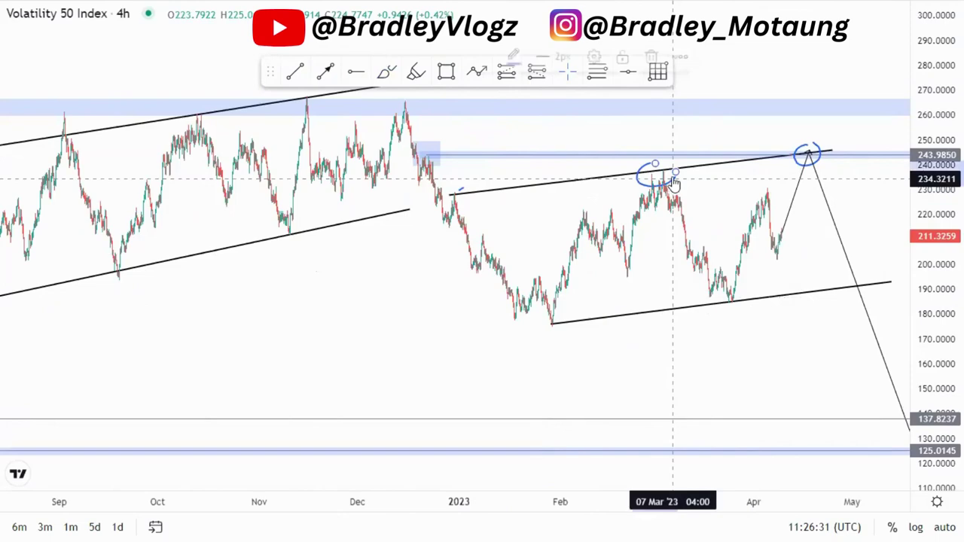
scroll(738, 399, up, 2)
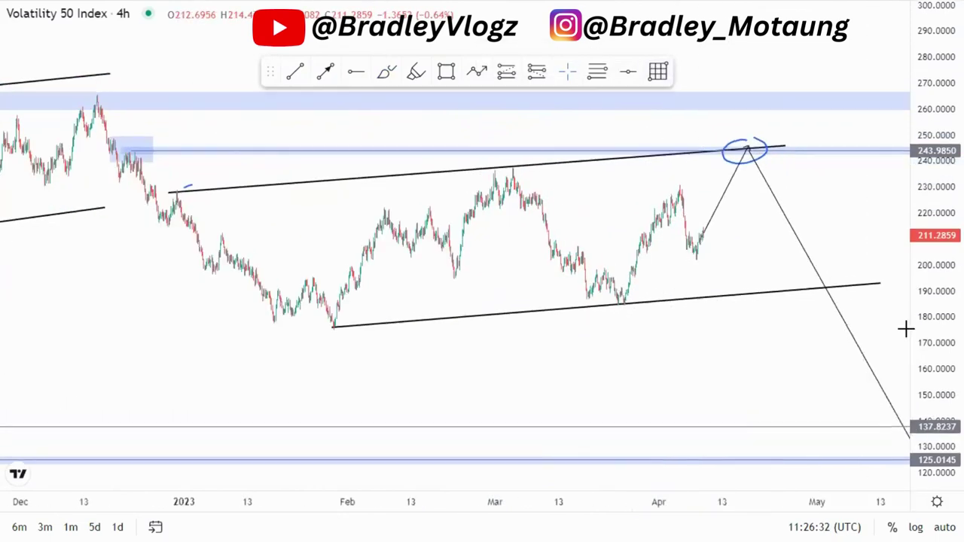
- Draw a falling trend line from the 4 March 2023 high at about 238.5 to 26 March at about 189.4
scroll(527, 319, up, 4)
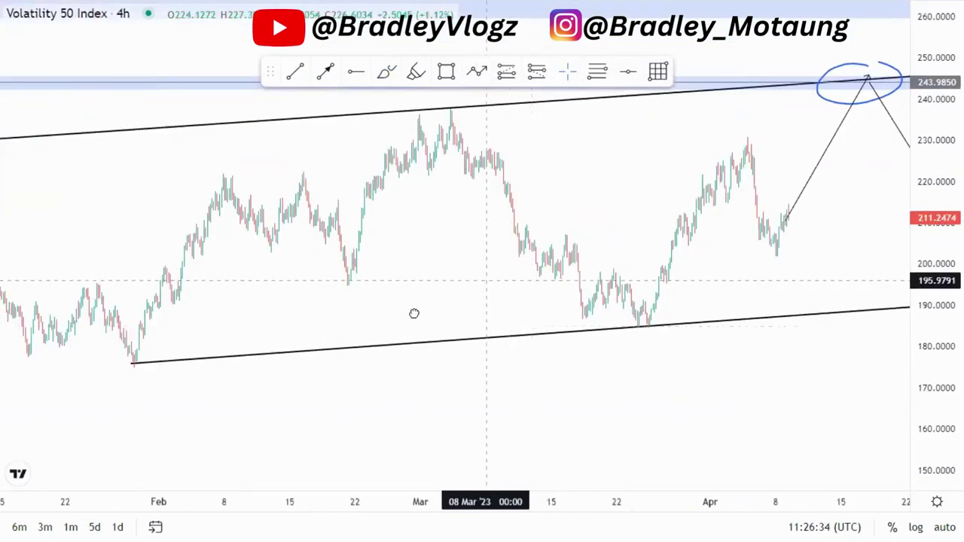
scroll(414, 313, up, 4)
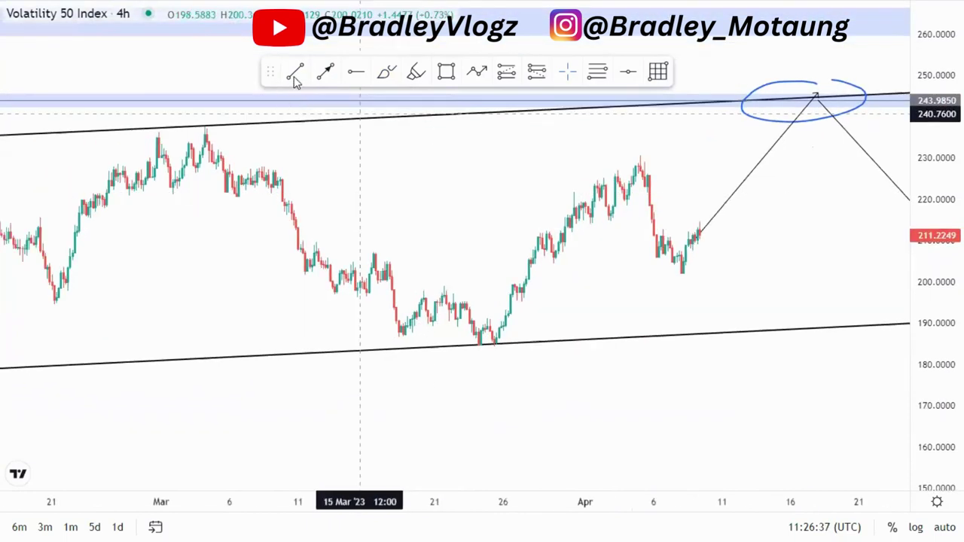
click(207, 123)
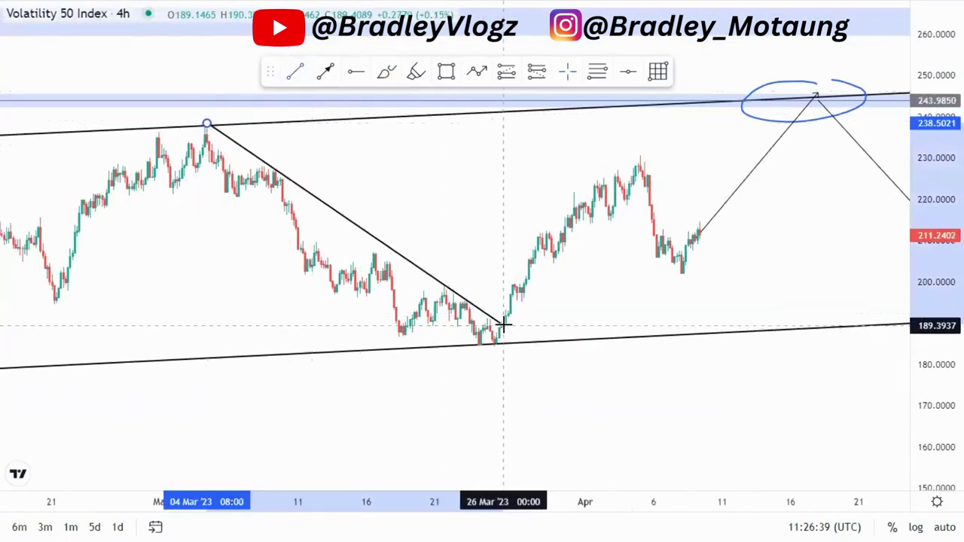
click(503, 329)
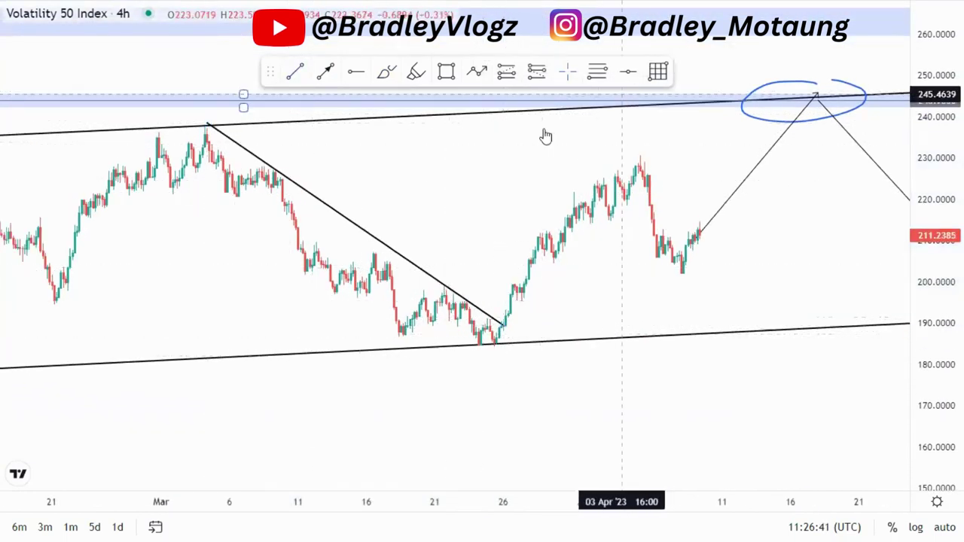
- Draw the lower falling channel line from the 1 March 2023 low at about 222 to 19 March at about 183
click(169, 189)
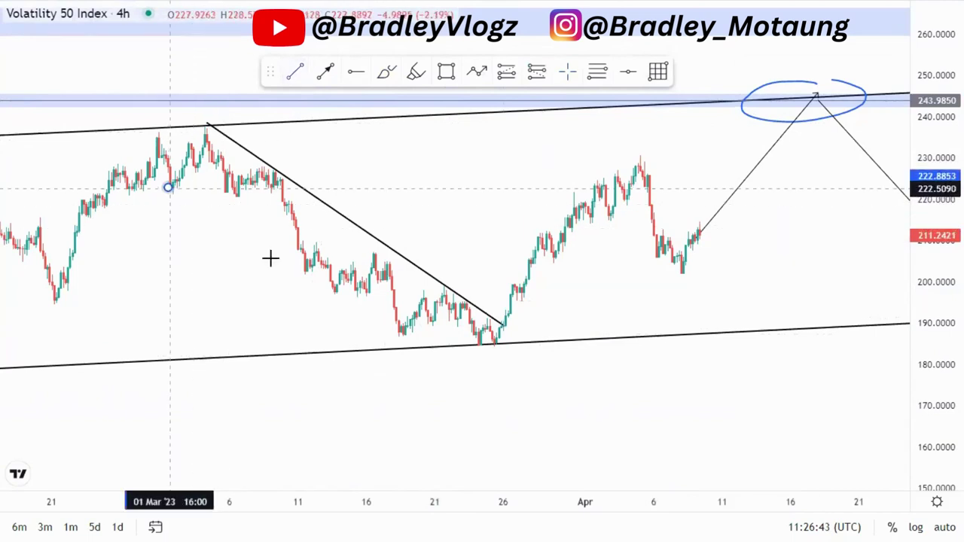
click(420, 351)
drag(167, 190, 173, 194)
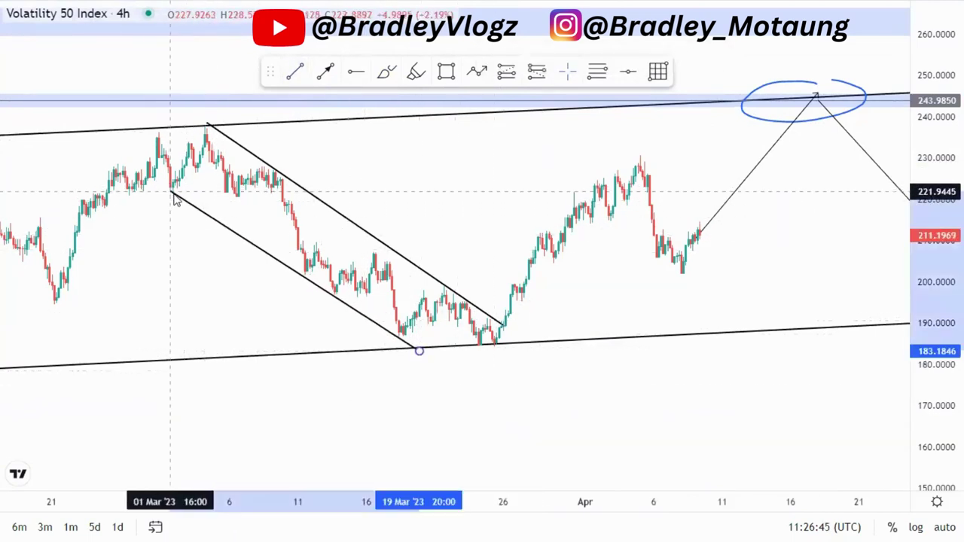
click(430, 187)
- Draw a thin rectangle zone at about 194.5 to 196 from the 21 February 2023 low to early April
scroll(671, 367, down, 5)
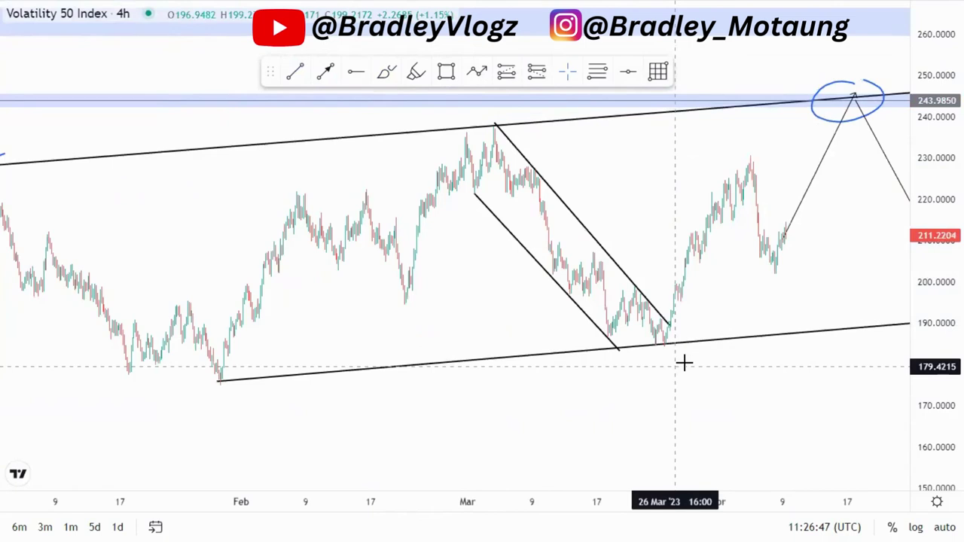
scroll(882, 359, up, 5)
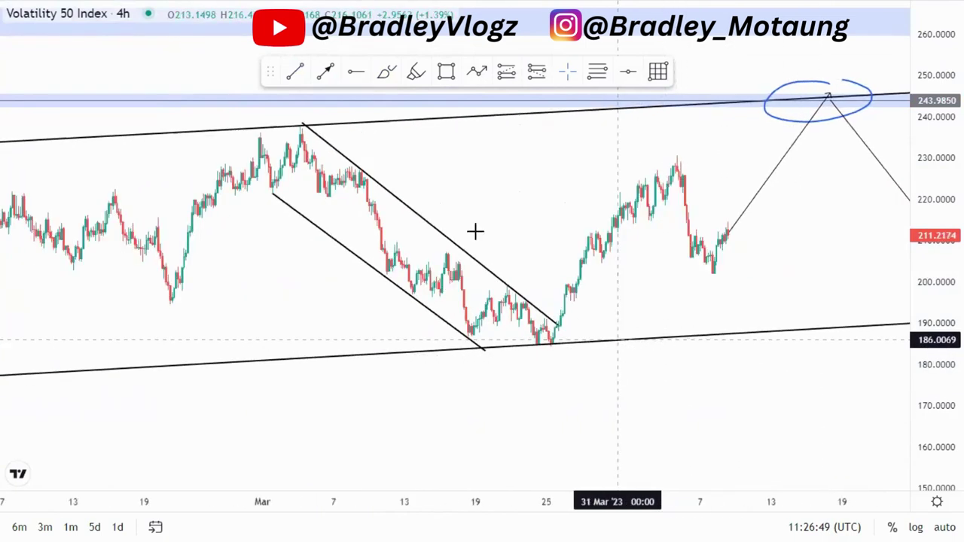
click(168, 300)
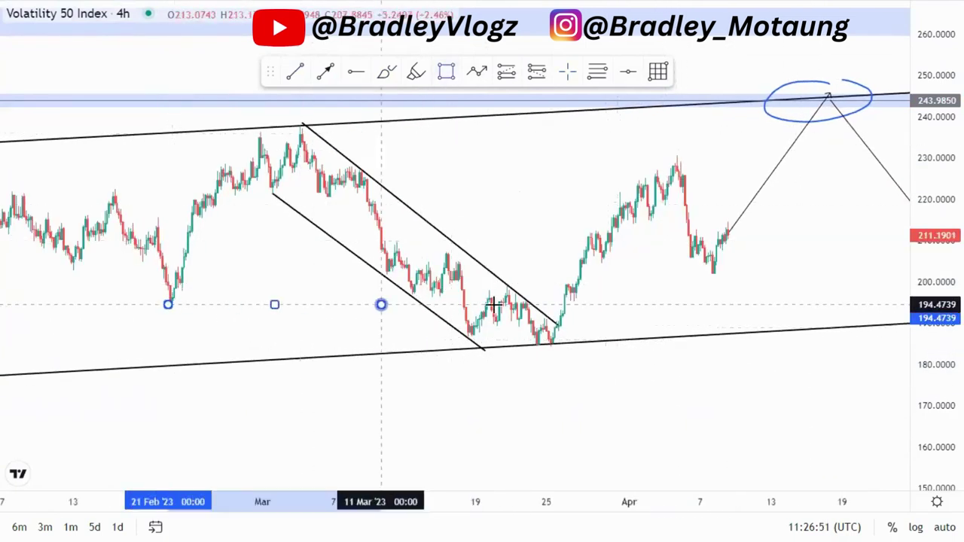
click(643, 300)
drag(644, 298, 679, 298)
click(697, 367)
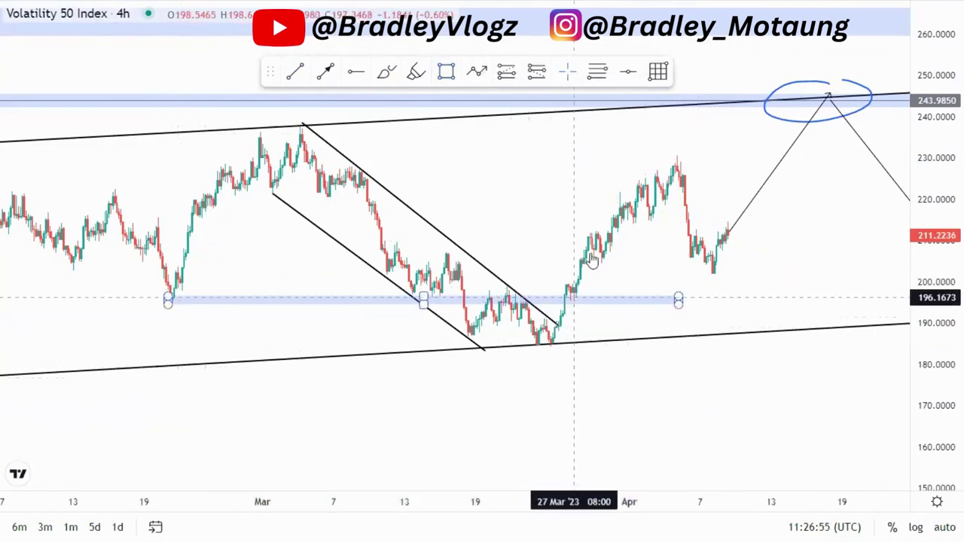
- Extend the thin zone below the latest price to about 12 April 2023
click(678, 300)
drag(691, 299, 744, 295)
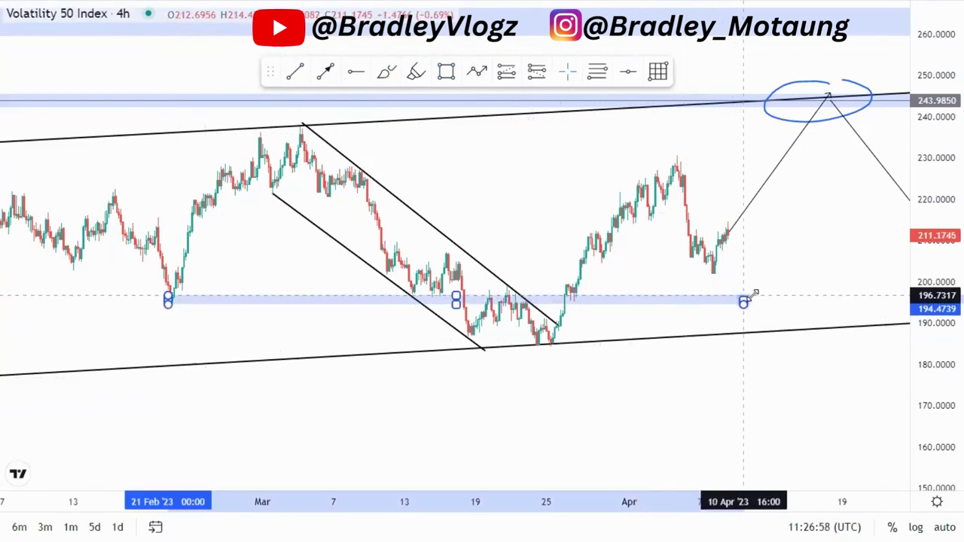
click(724, 287)
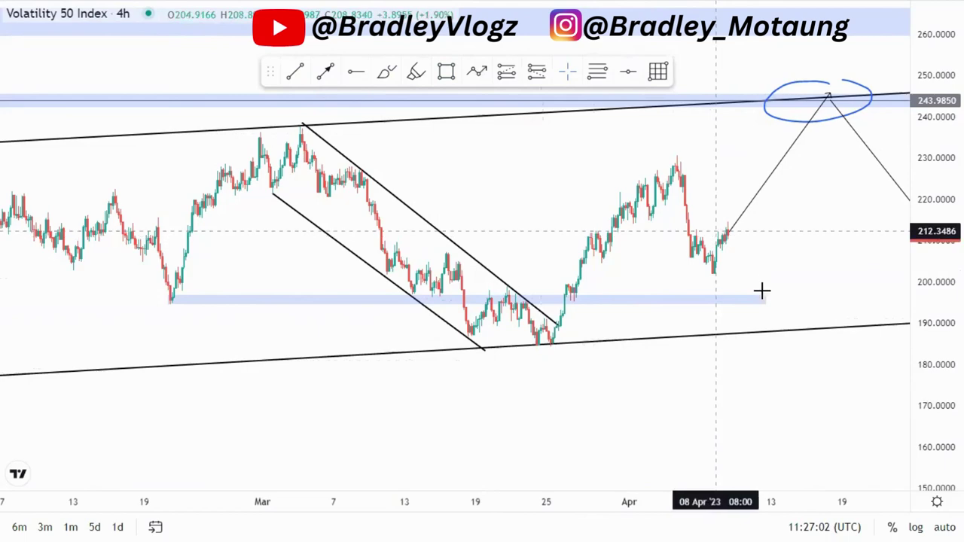
- Draw a thin rectangle zone at about 202.5 to 204 from 6 May 2022 to 18 April 2023
scroll(746, 349, down, 6)
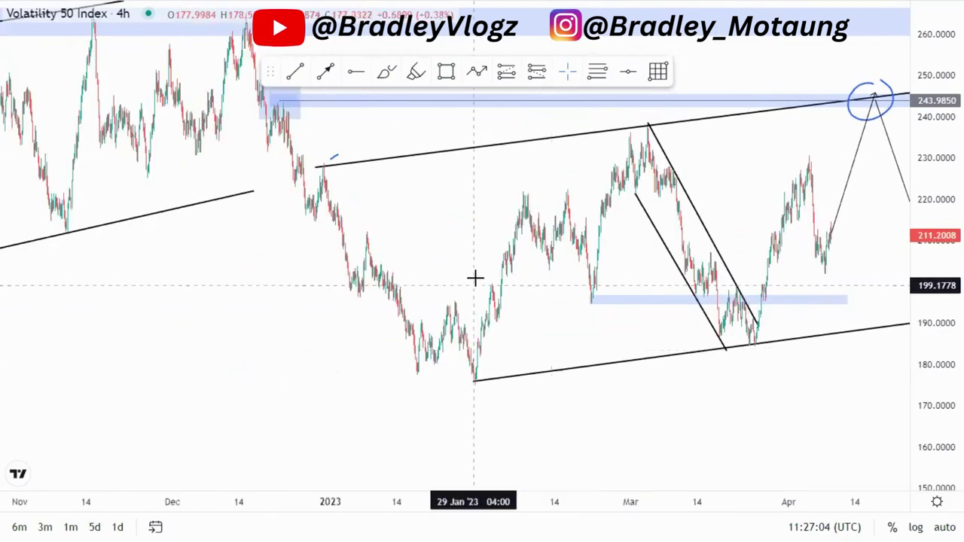
scroll(430, 305, down, 5)
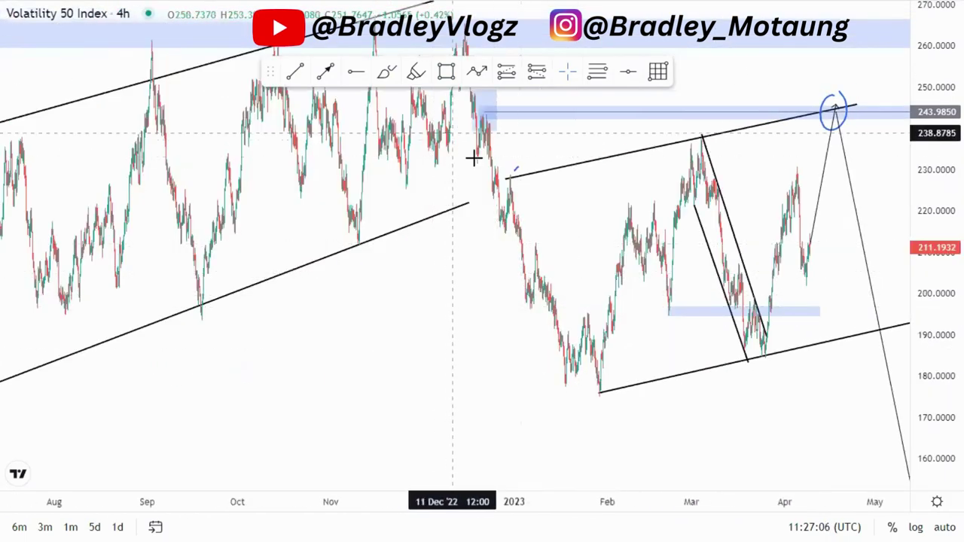
scroll(538, 216, down, 3)
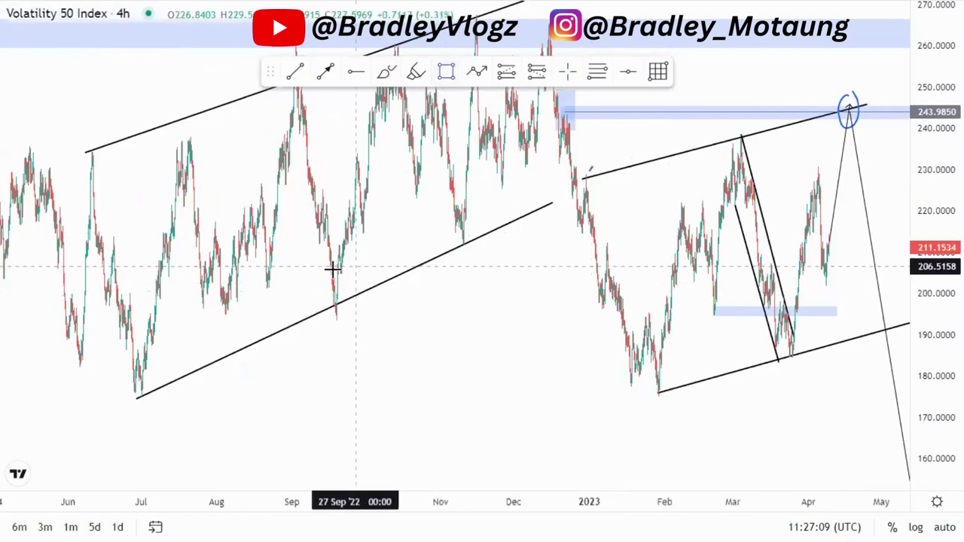
drag(933, 259, 932, 305)
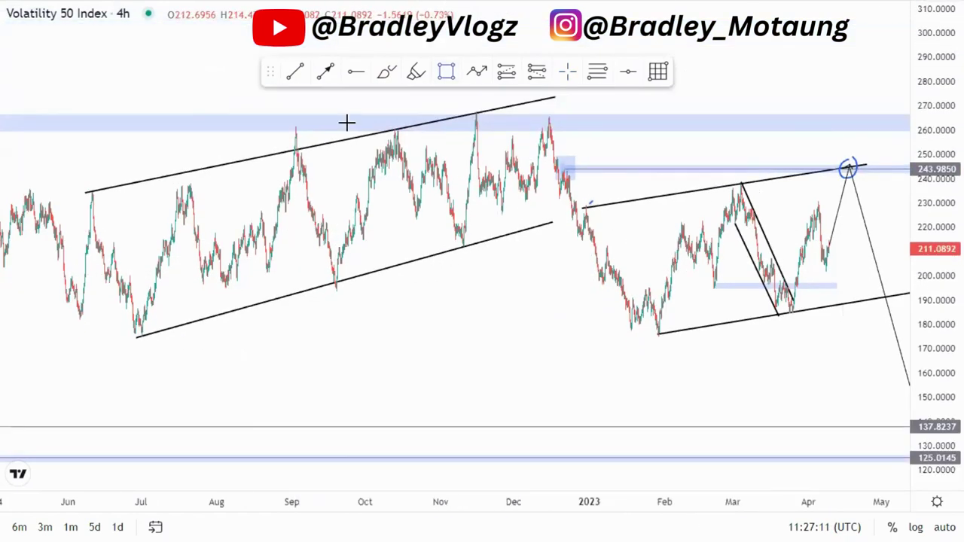
click(6, 264)
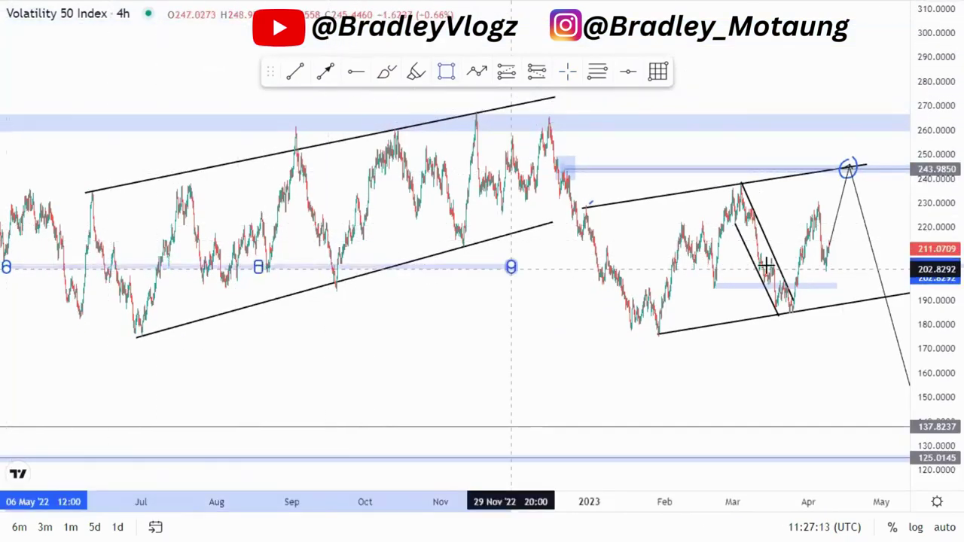
drag(849, 264, 850, 268)
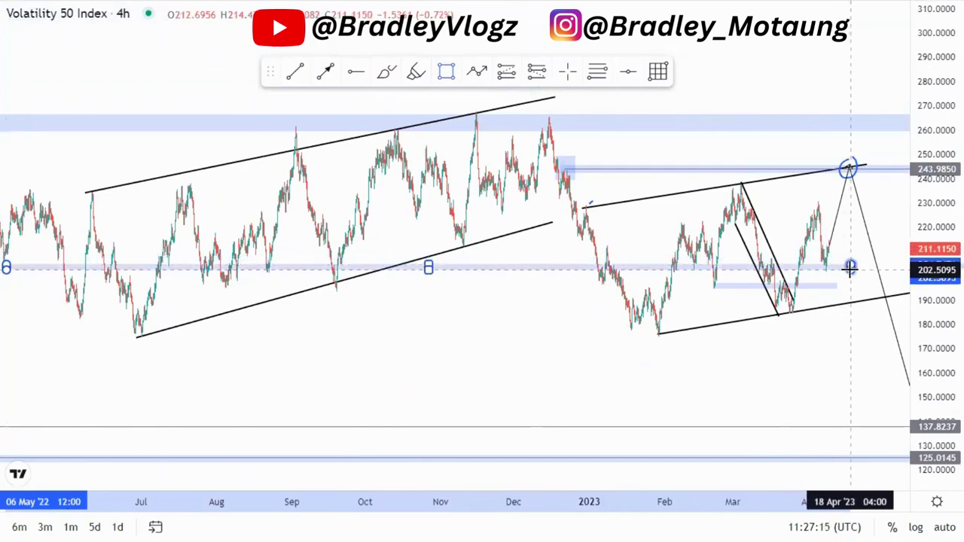
click(850, 268)
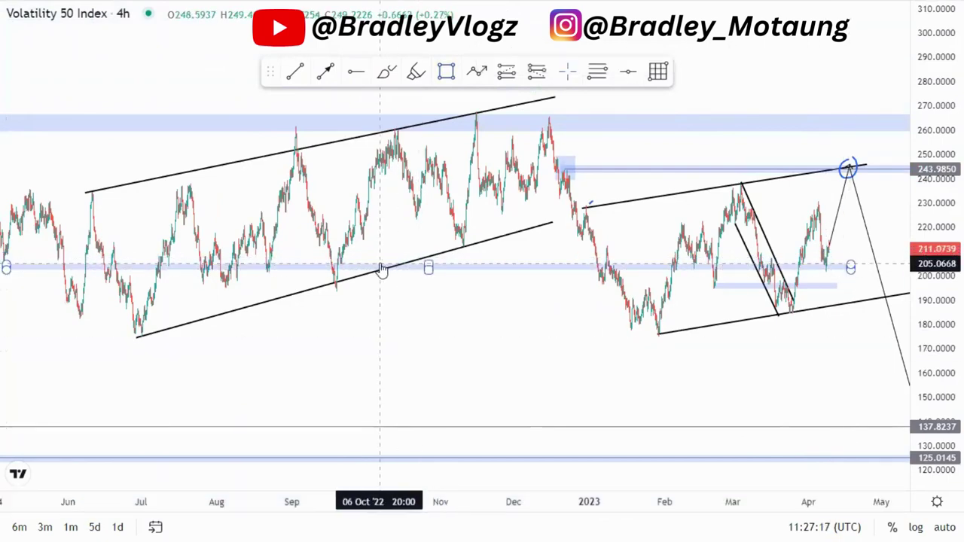
- Extend the zone at the latest swing low to early May 2023 and raise its upper edge to about 205
drag(517, 323, 460, 336)
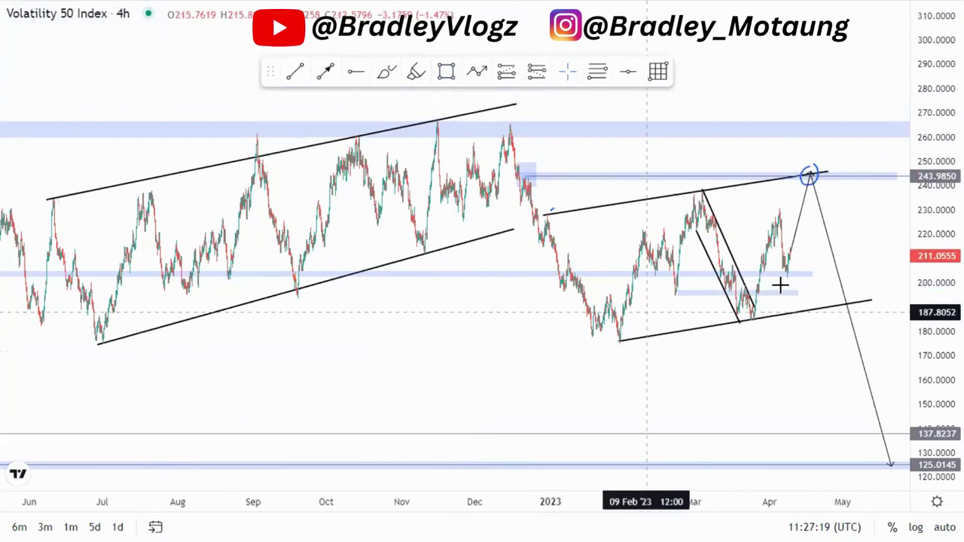
drag(810, 273, 854, 274)
click(710, 350)
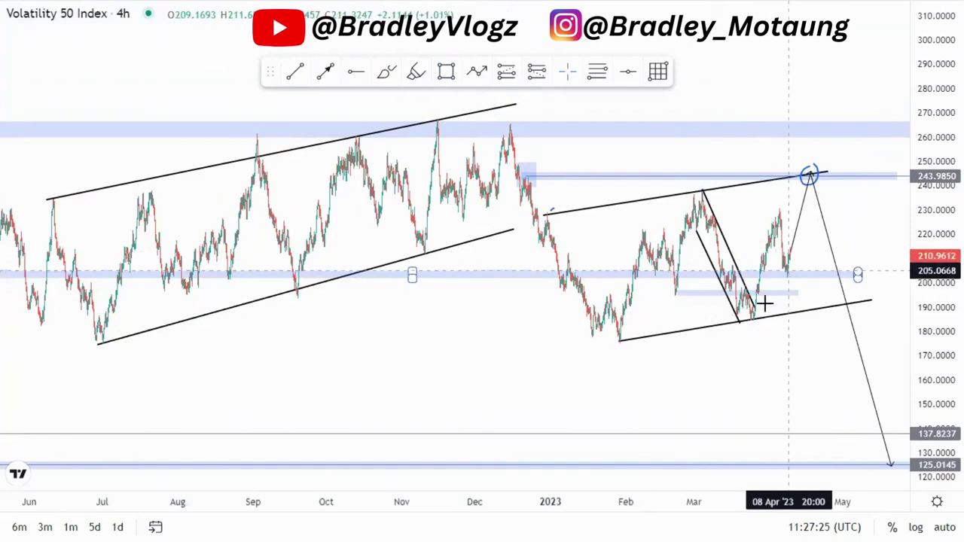
- Draw a rectangle zone at about 230.3 to 233.2 from 17 May 2022 to 8 May 2023
scroll(639, 302, up, 1)
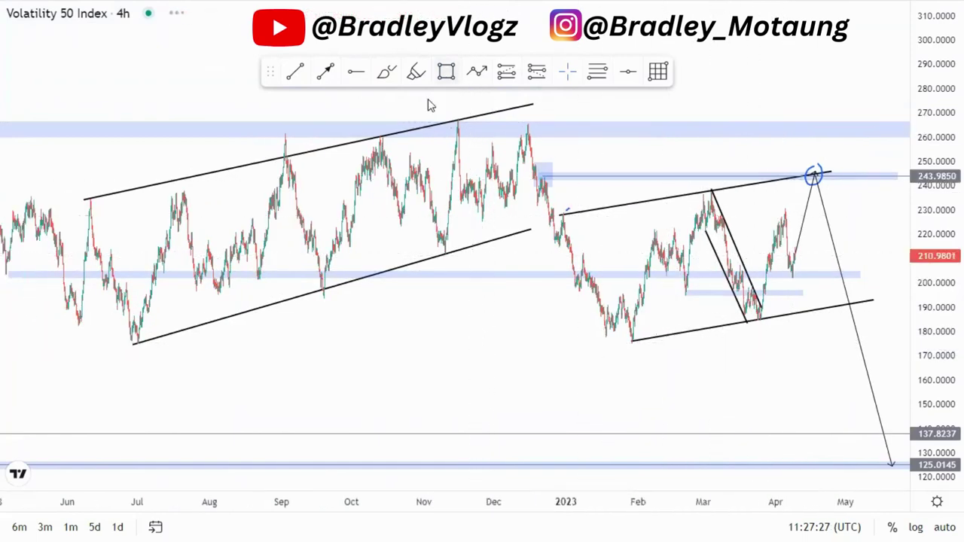
click(34, 202)
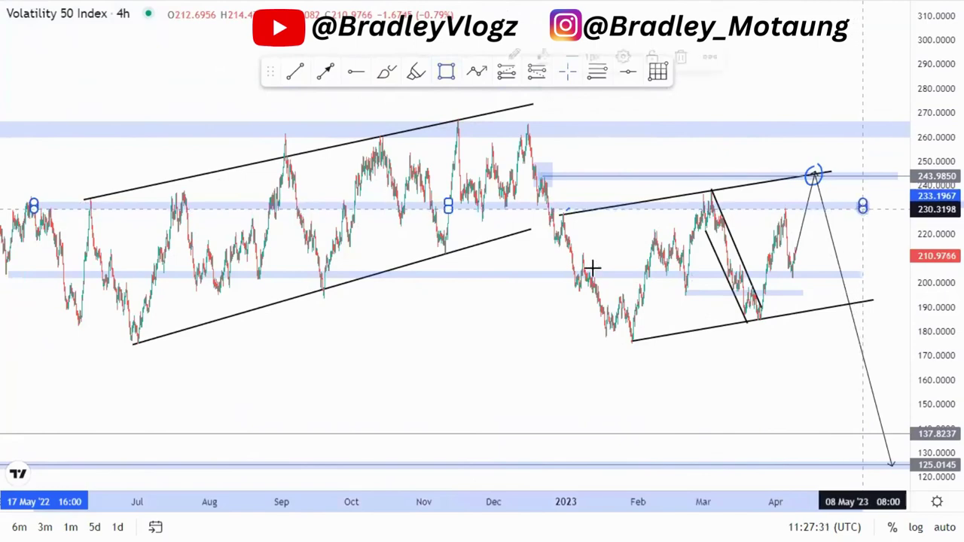
- Draw a rising trend line from 17 March 2023 at about 205.5 to 14 April at about 243.5, along the April high
scroll(638, 388, up, 1)
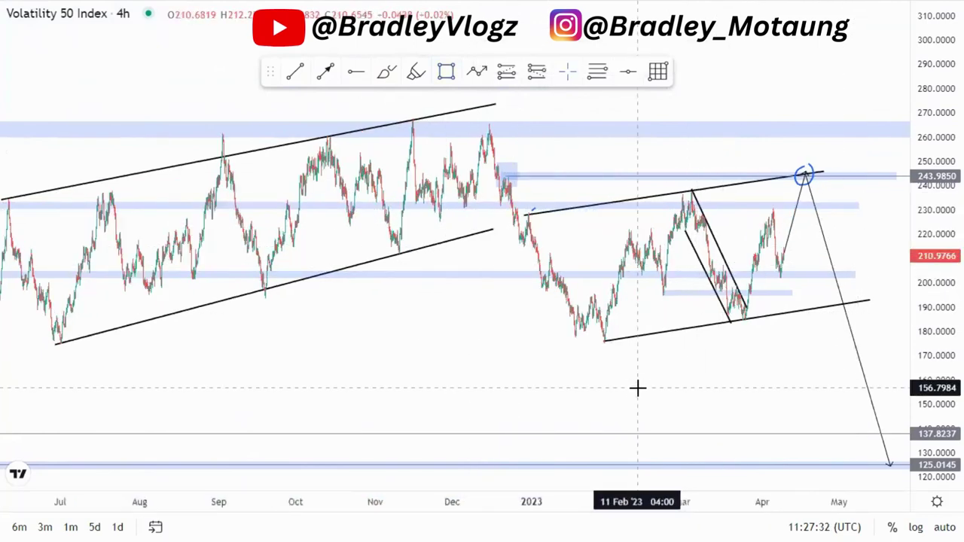
scroll(637, 388, up, 2)
scroll(654, 393, up, 1)
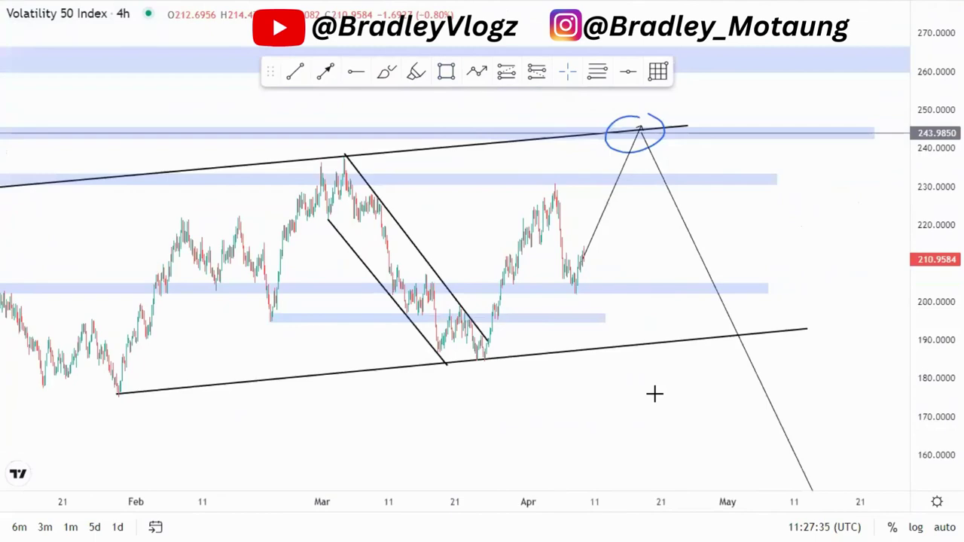
drag(639, 404, 814, 388)
scroll(811, 394, up, 5)
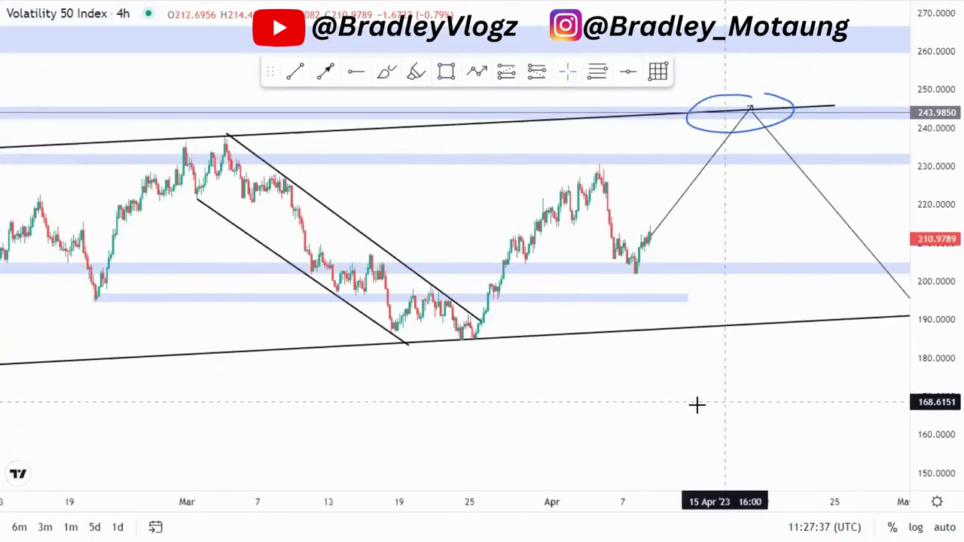
drag(701, 405, 629, 415)
click(294, 271)
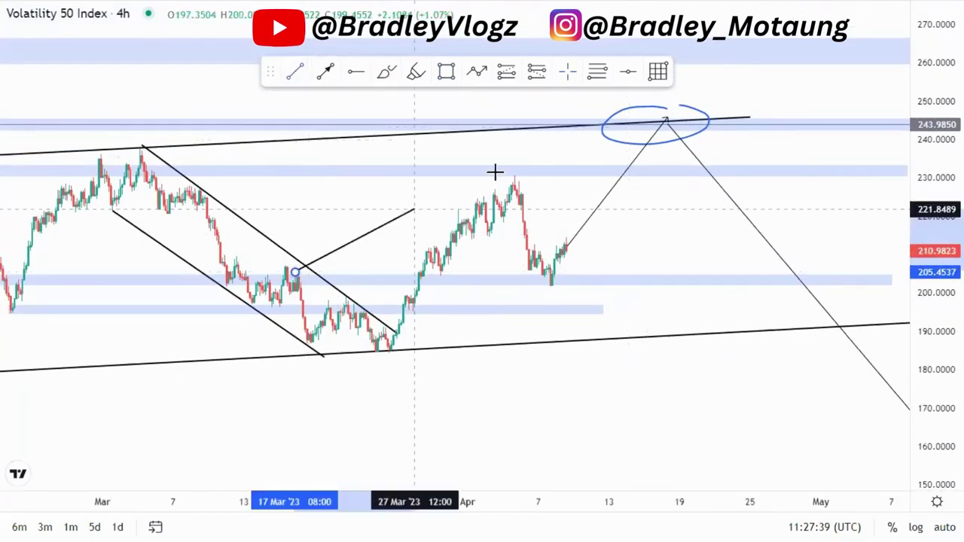
click(630, 125)
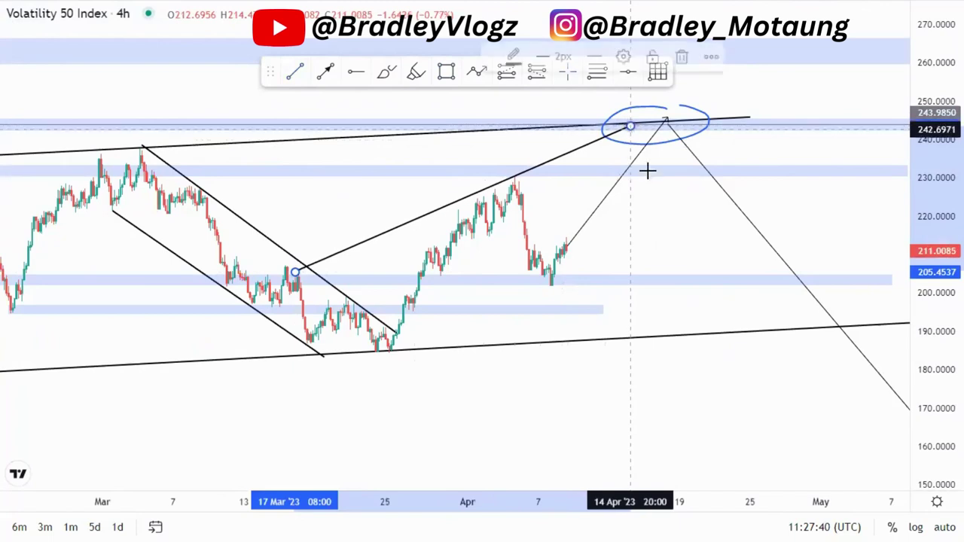
- Delete the freehand circle around the projected peak and shift the rising line's start to 17 March 12:00 at about 205.25
click(629, 138)
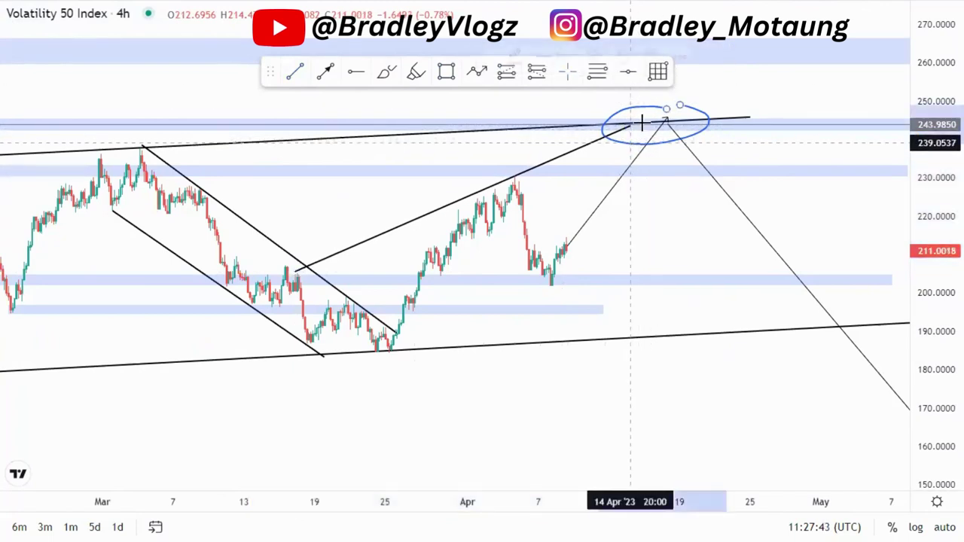
click(295, 273)
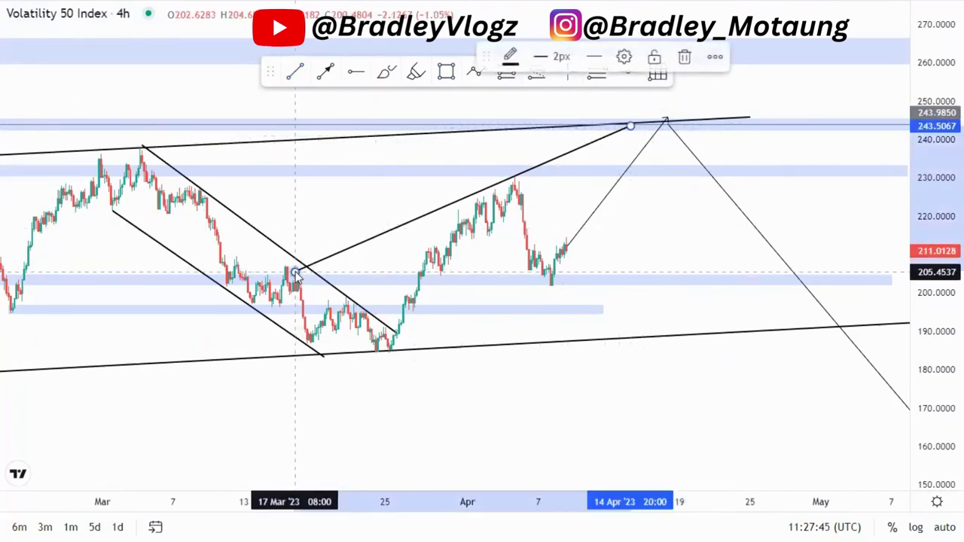
drag(295, 273, 298, 272)
- Draw the lower rising channel line from the 25 March 2023 low at about 184.2 to 21 April at about 219.4
click(295, 72)
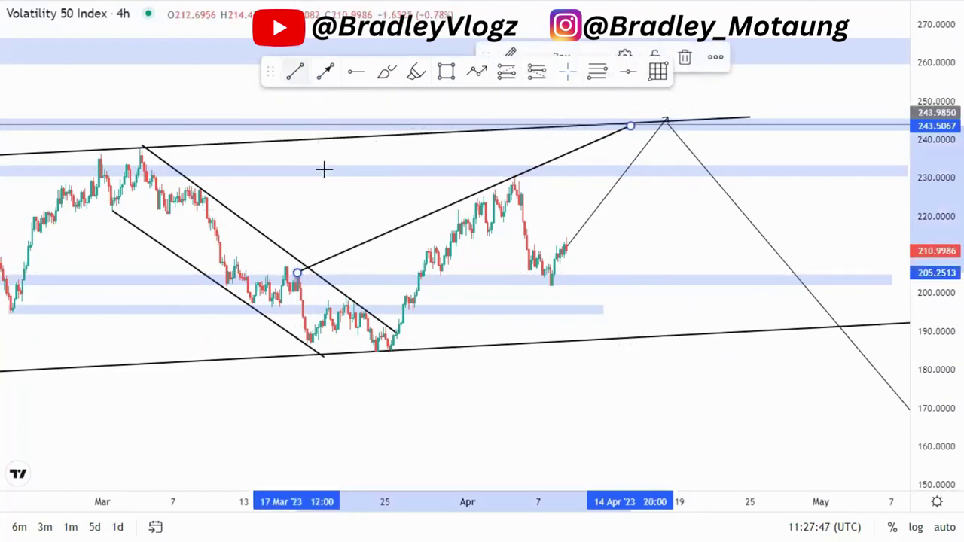
click(389, 353)
click(712, 219)
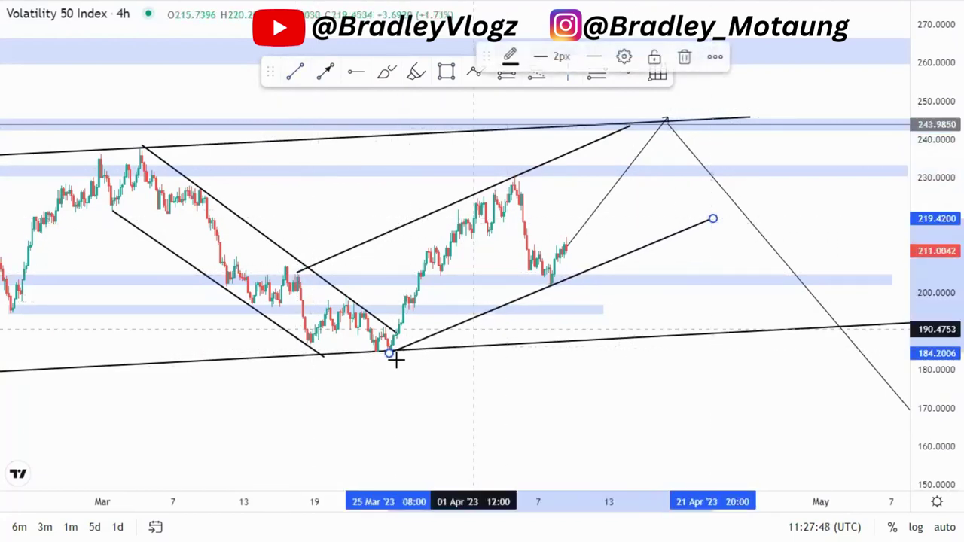
scroll(641, 369, down, 3)
scroll(633, 293, down, 5)
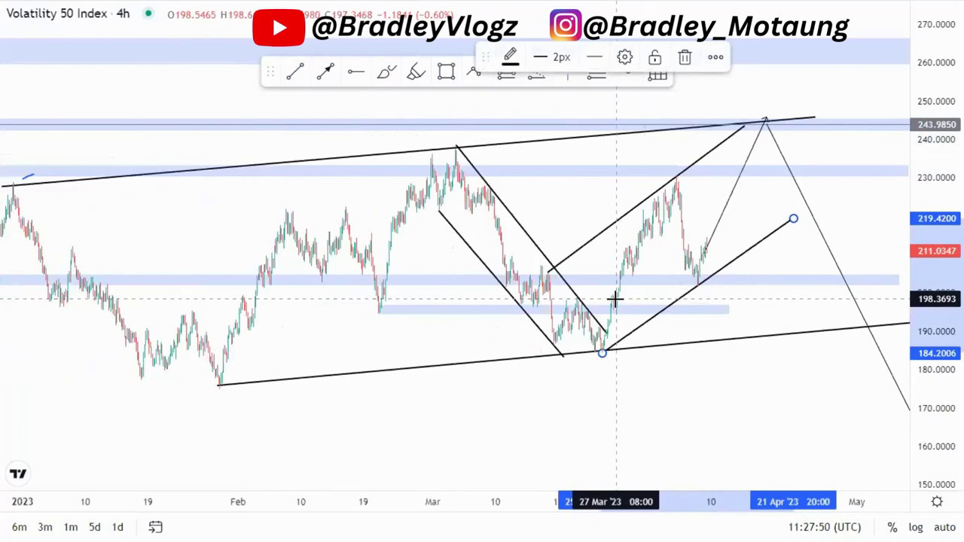
drag(681, 214, 494, 277)
scroll(512, 303, down, 2)
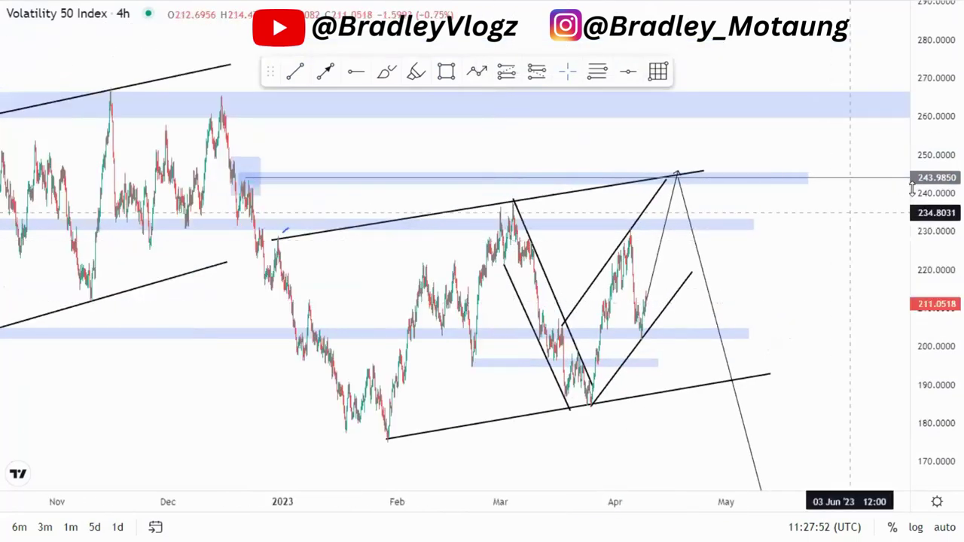
drag(934, 196, 934, 278)
drag(831, 284, 698, 247)
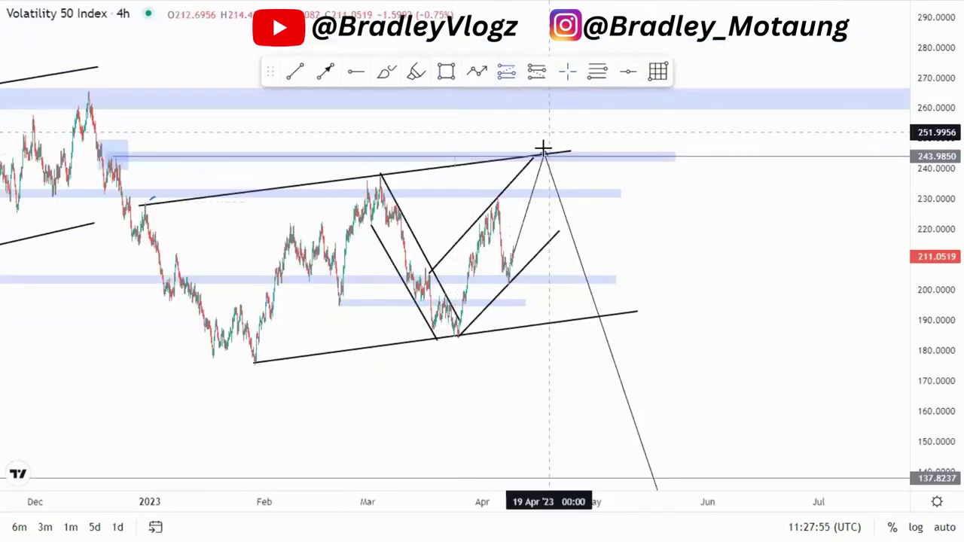
click(543, 153)
click(661, 59)
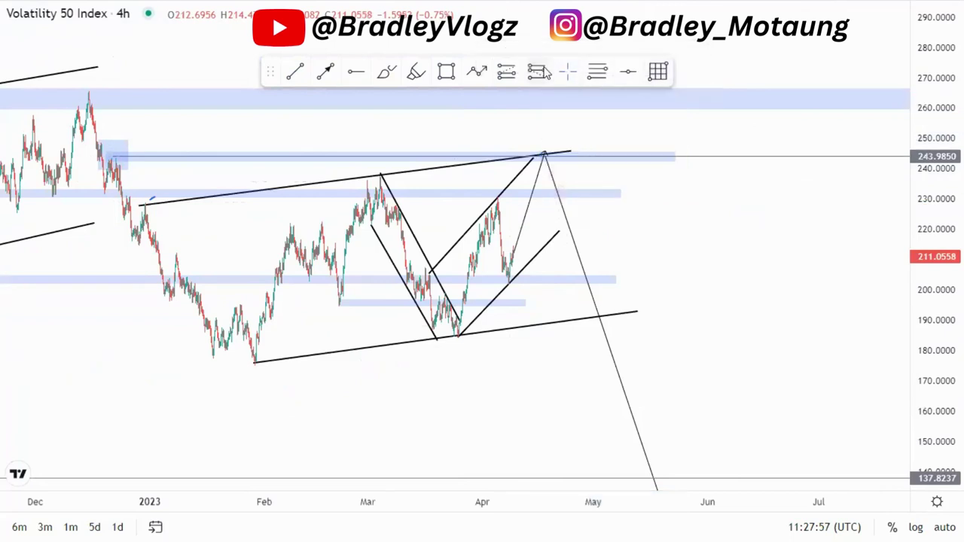
- Place a short position at about 242.5 on 16 April 2023 with its stop at about 249.7 and target at about 191.3
click(537, 72)
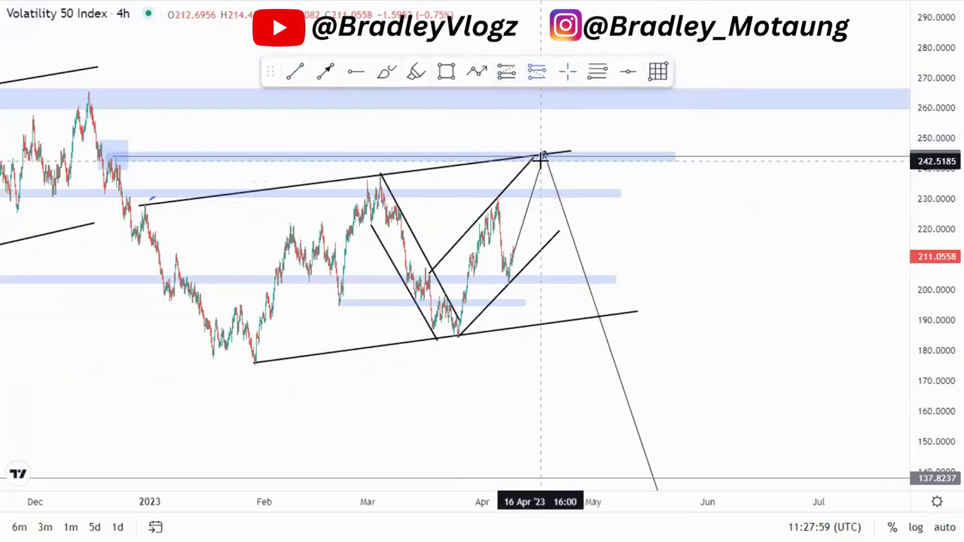
click(540, 160)
drag(541, 107, 540, 140)
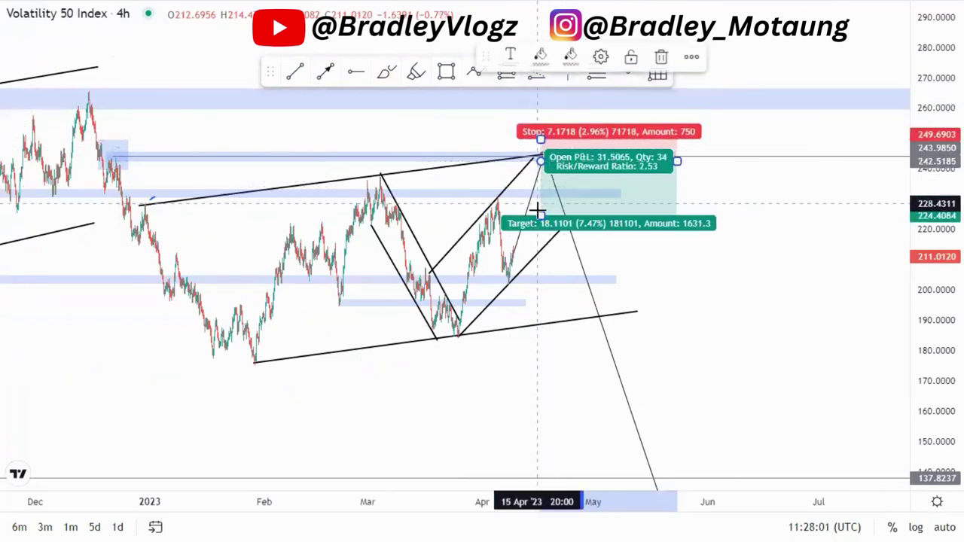
drag(541, 216, 564, 316)
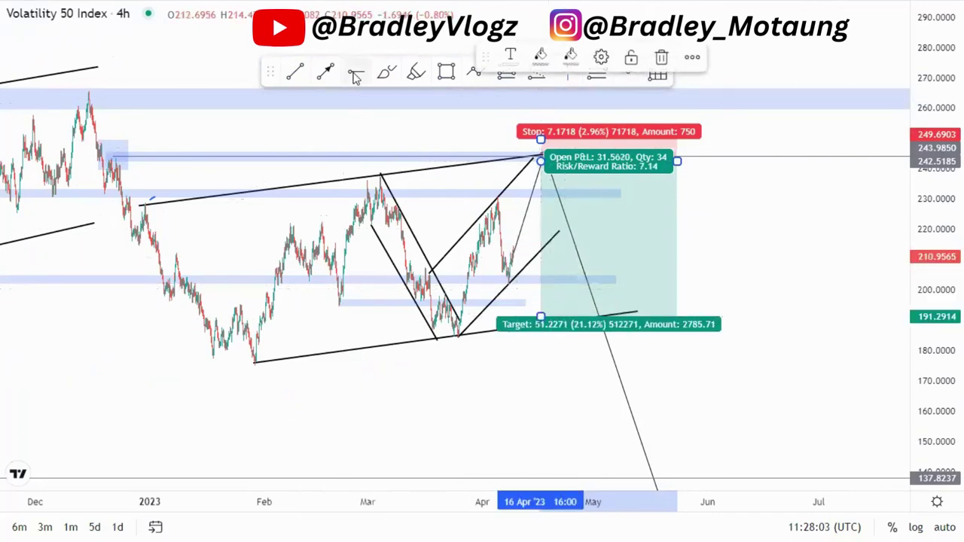
- Draw a horizontal ray from the late-January 2023 low at about 175.9 and lower the short position's target to about 176.9
click(355, 73)
click(540, 316)
drag(541, 316, 543, 360)
- Lower the short position's target to about 126, at the upper edge of the bottom zone
drag(544, 446, 422, 344)
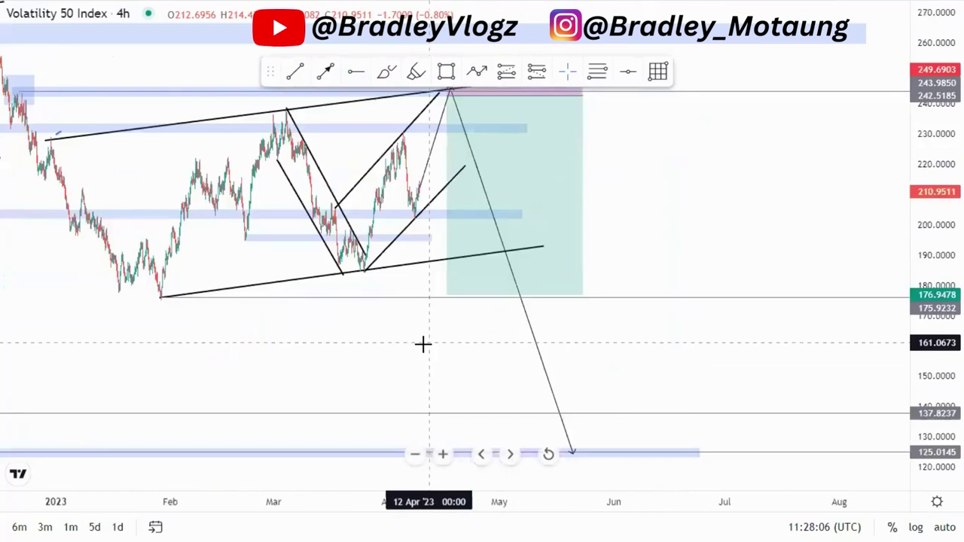
scroll(423, 344, down, 4)
drag(598, 256, 597, 405)
drag(540, 314, 537, 357)
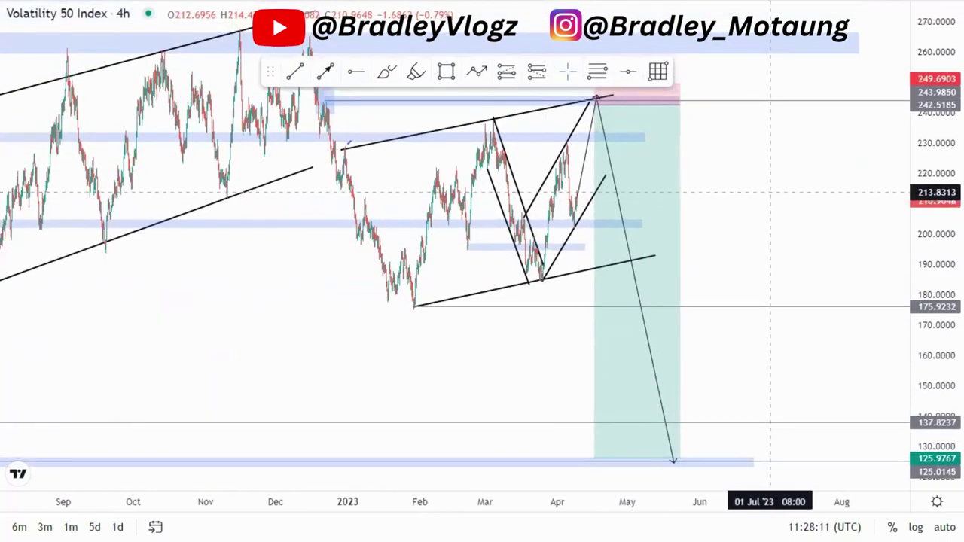
- Delete the short position
drag(933, 188, 933, 229)
click(626, 183)
click(663, 62)
- Delete the rising projected-path arrow that runs from the latest price to the 243.985 level
scroll(663, 233, up, 3)
drag(635, 217, 910, 287)
scroll(653, 327, up, 10)
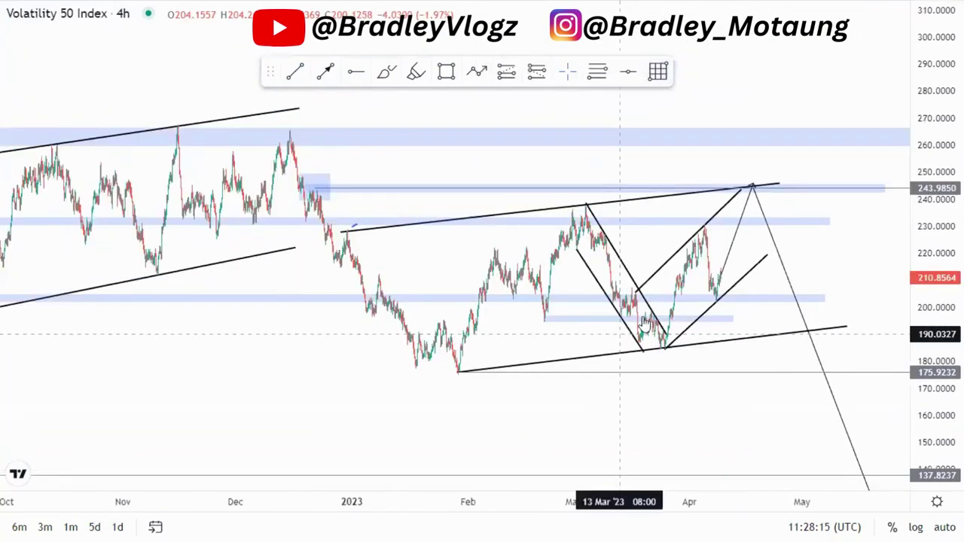
click(515, 219)
click(685, 57)
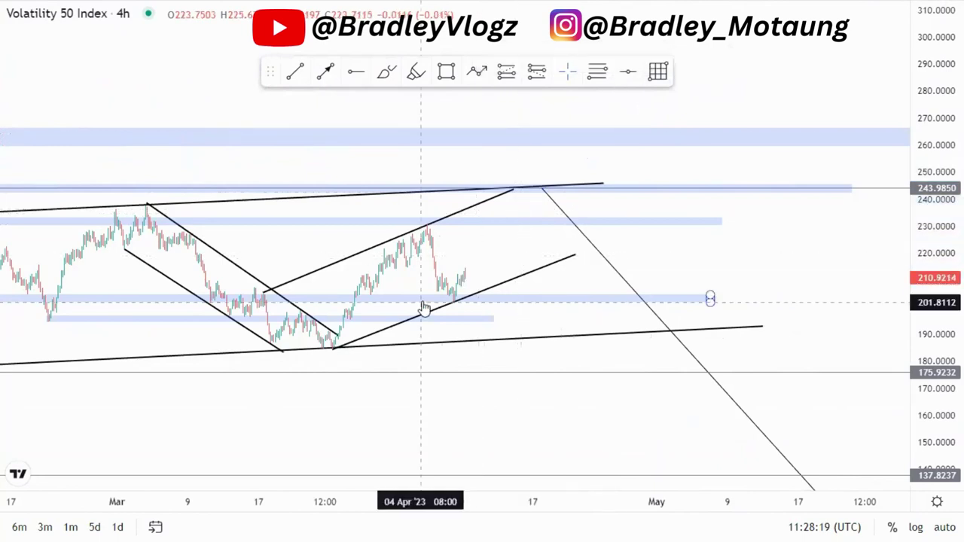
- Switch the chart to the 1-hour interval
text(1)
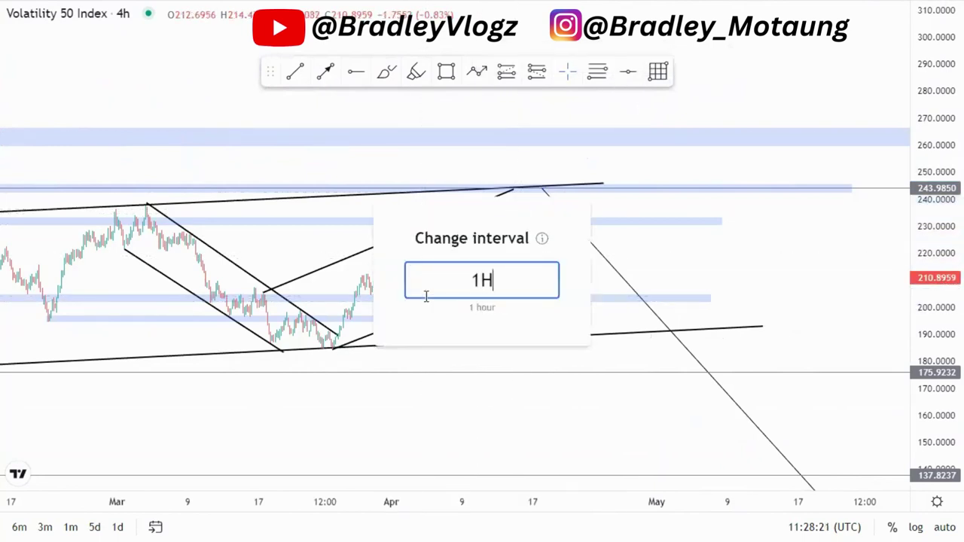
text(H)
key(Return)
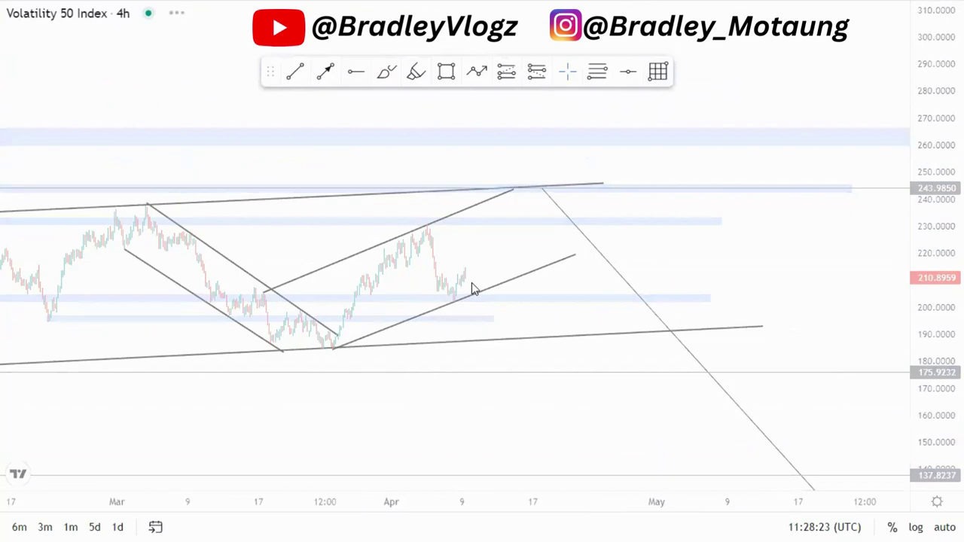
scroll(575, 375, down, 6)
scroll(927, 286, up, 6)
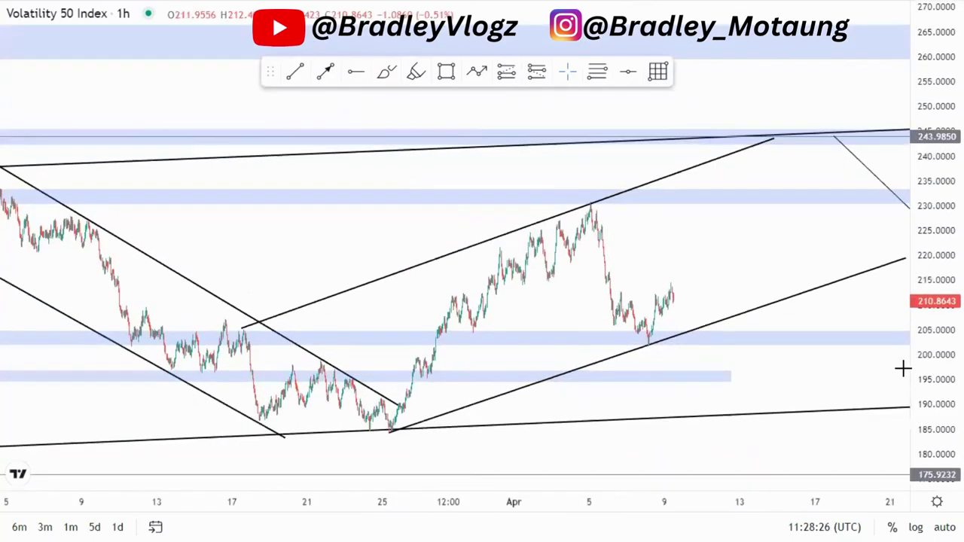
scroll(867, 372, up, 2)
drag(364, 319, 502, 274)
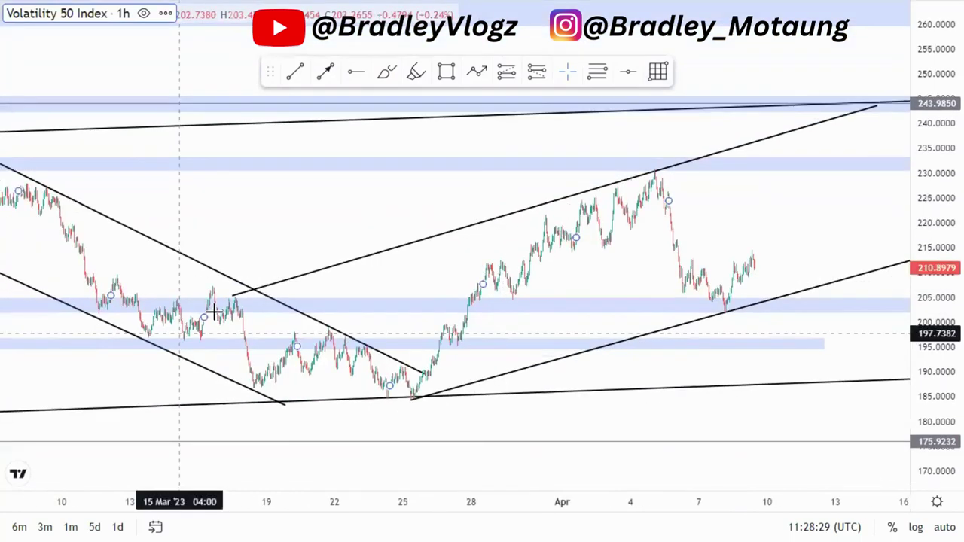
- Draw two falling trend lines that bound the early-April decline from the high near 230 to the rising channel's lower line
scroll(645, 340, up, 8)
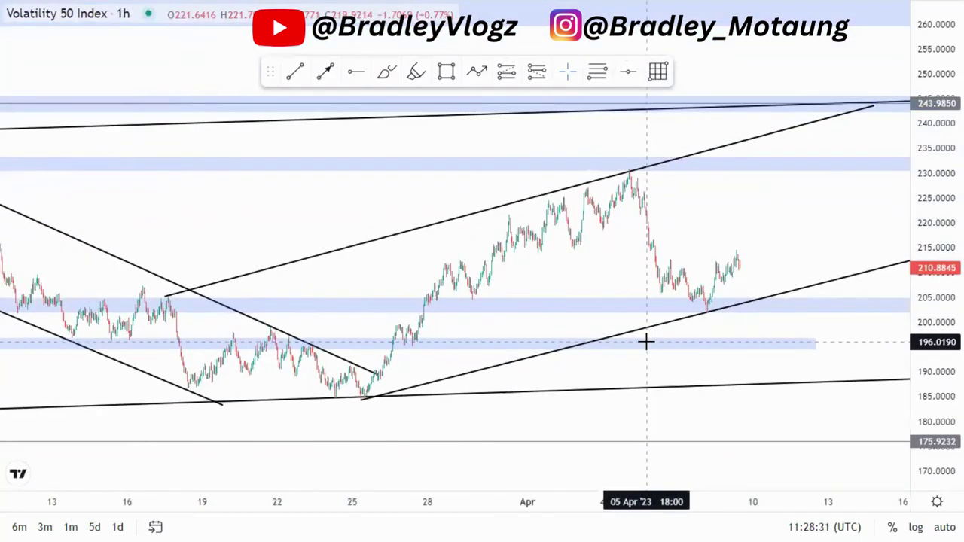
drag(932, 374, 933, 327)
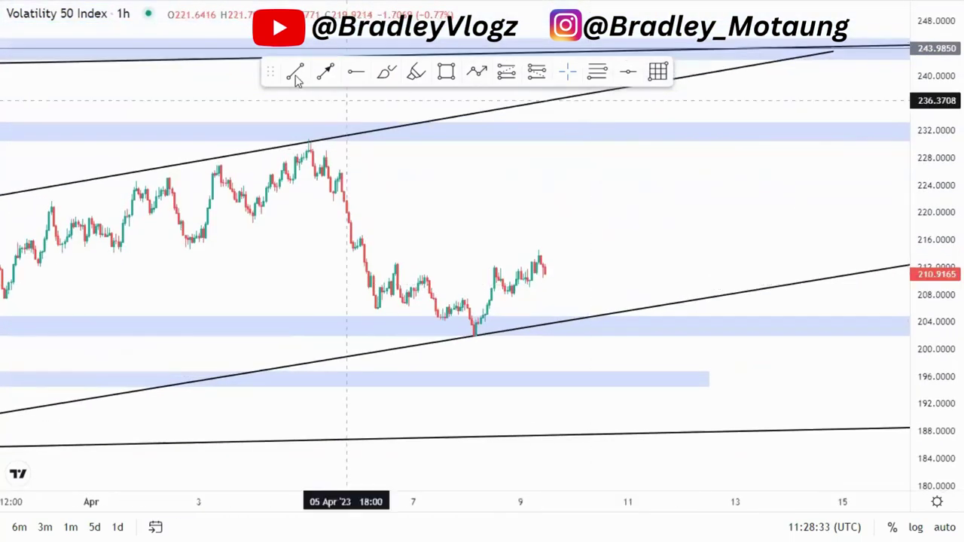
mouse_move(312, 138)
mouse_down()
mouse_move(486, 301)
mouse_move(490, 322)
mouse_up()
drag(272, 190, 411, 349)
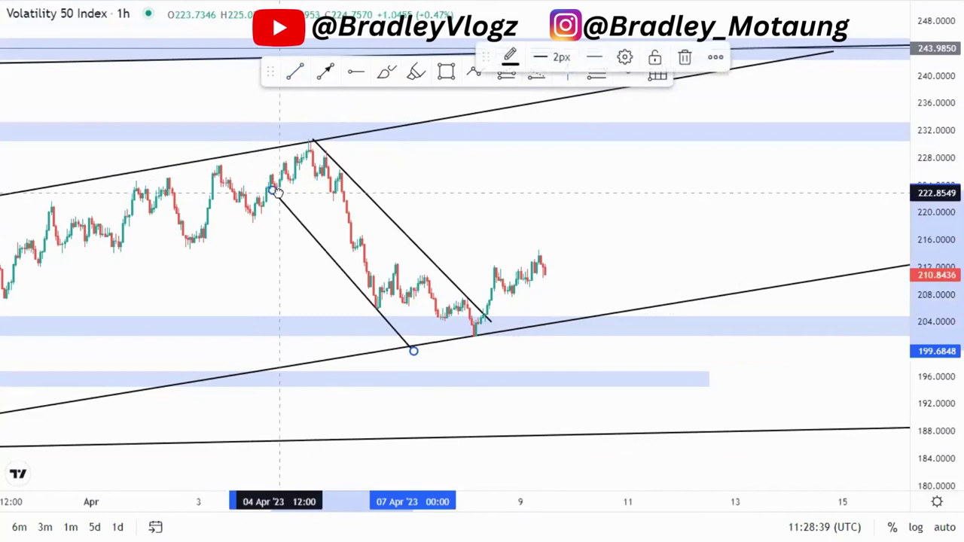
- Draw two thin horizontal zones around the recent price action, one at about 215 and one at about 206.5
drag(116, 246, 652, 242)
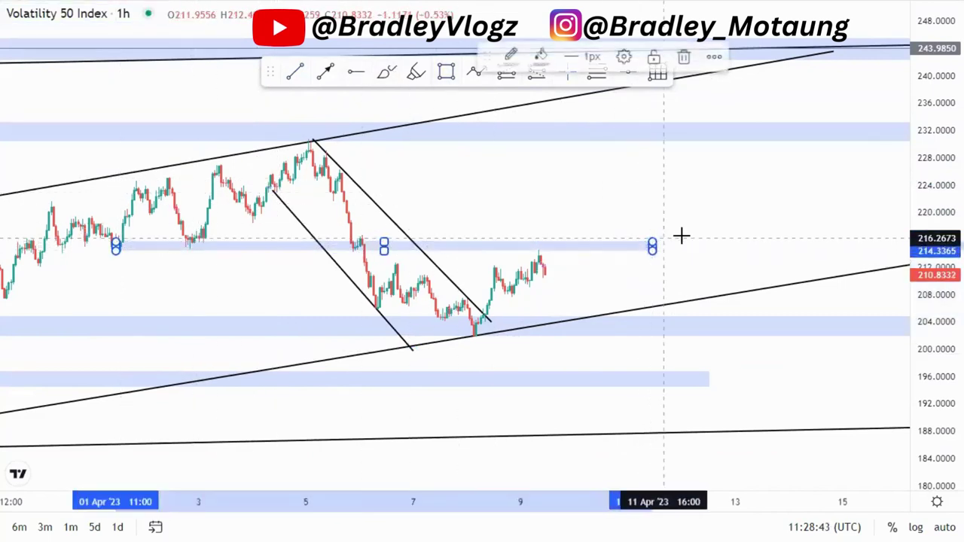
click(682, 236)
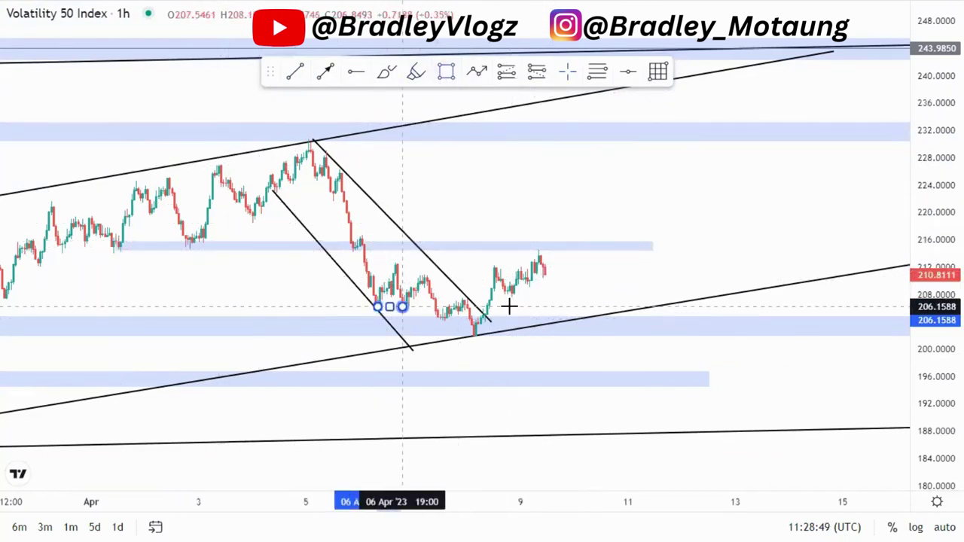
drag(612, 301, 612, 302)
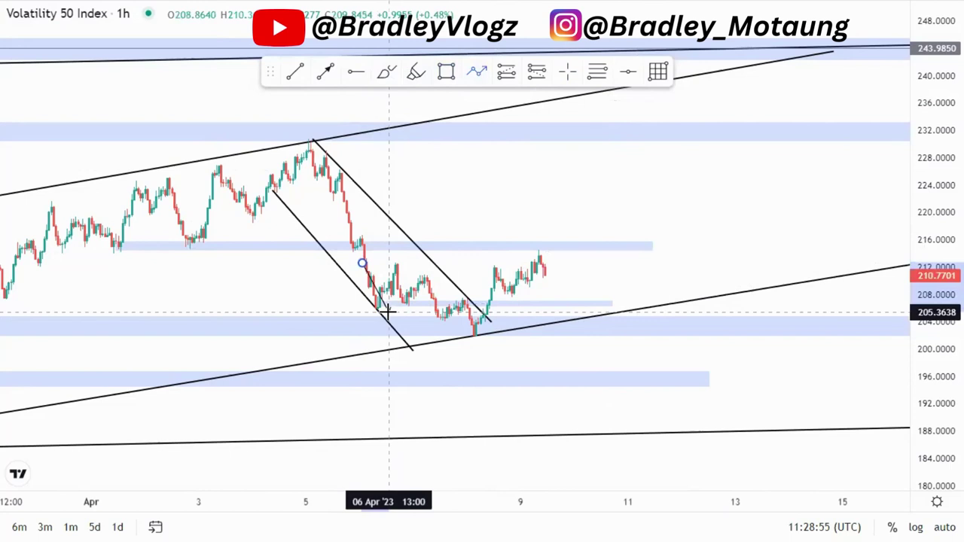
- Draw a zigzag path through the 6–9 April swings, dipping to the lower thin zone and ending in an arrow at about 235.8
click(415, 270)
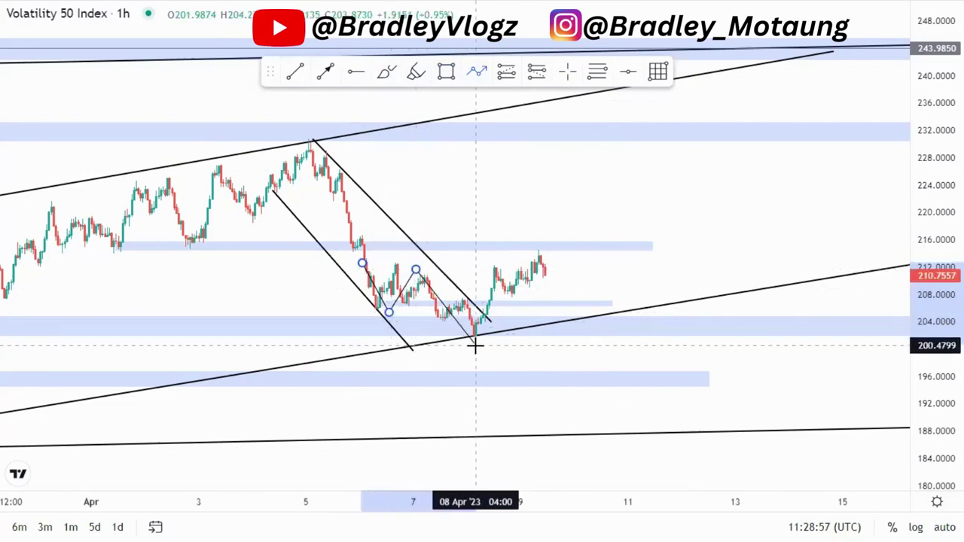
click(475, 345)
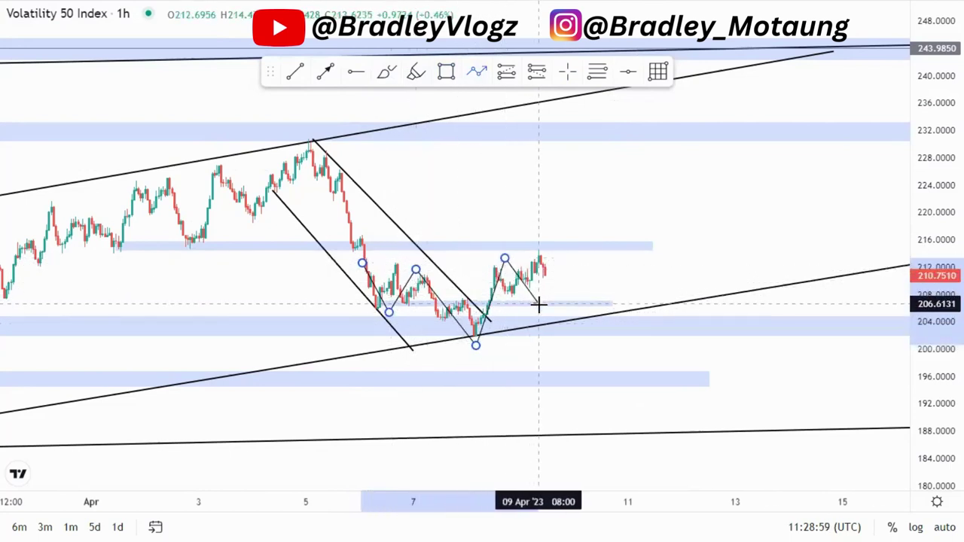
double_click(561, 104)
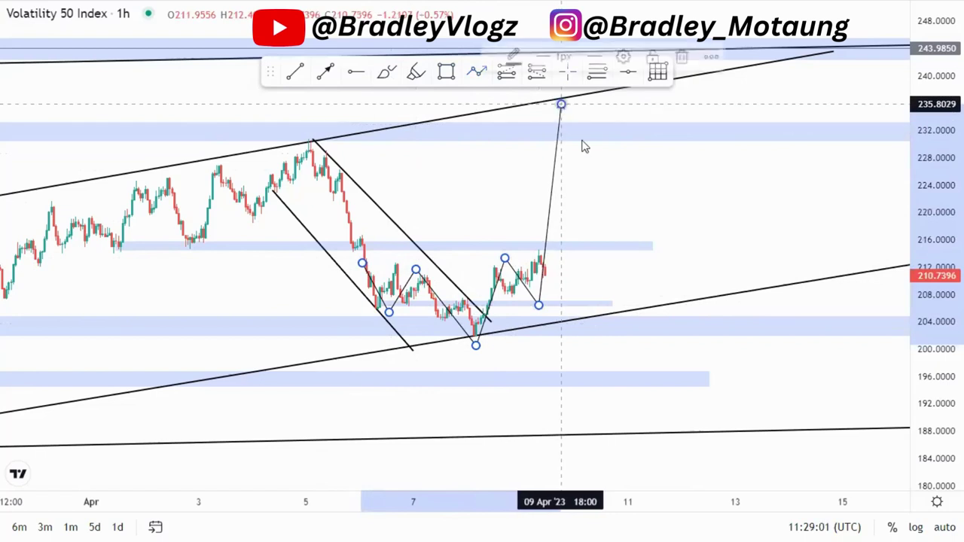
click(567, 72)
- Place a long position with entry at about 207.07, target at about 235.80 and stop at about 204.34
click(507, 72)
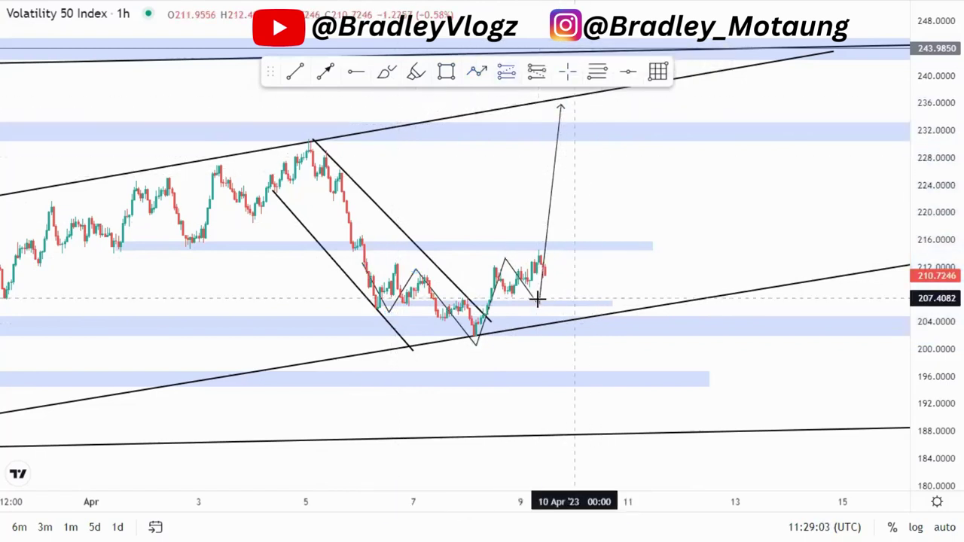
click(538, 301)
drag(539, 254, 539, 104)
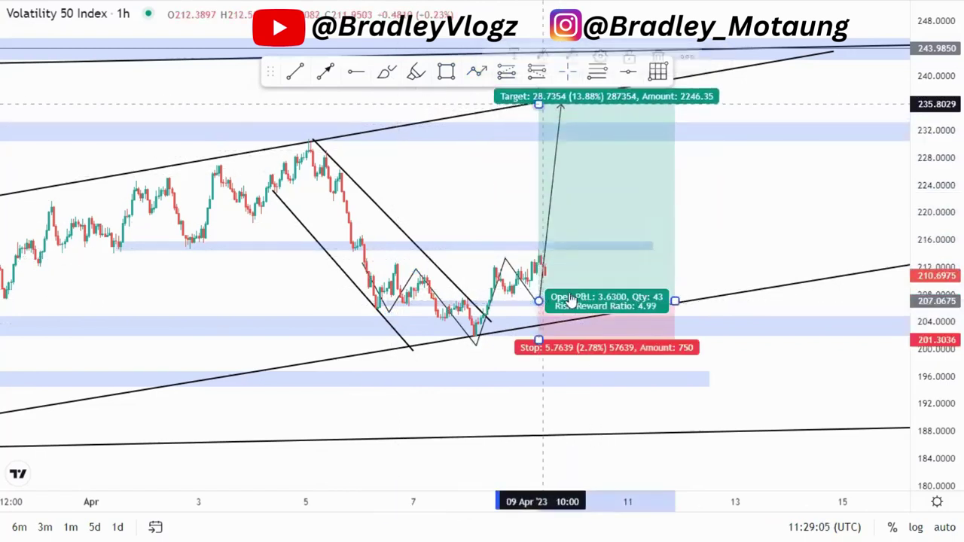
drag(538, 340, 538, 320)
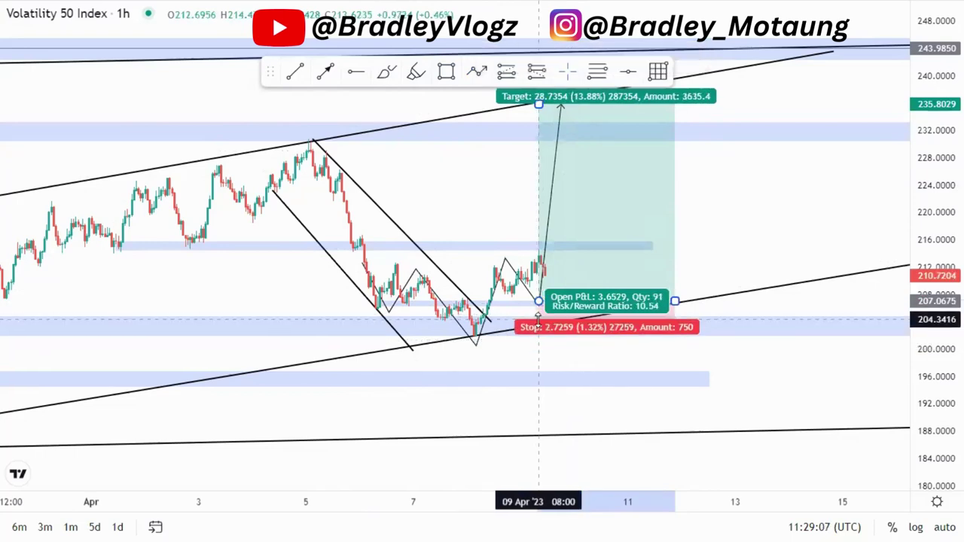
click(538, 370)
- Extend the zigzag path's arrowhead to about 242.4 on 14 April and raise the long position's target to about 243.3
scroll(544, 378, down, 3)
scroll(544, 377, down, 5)
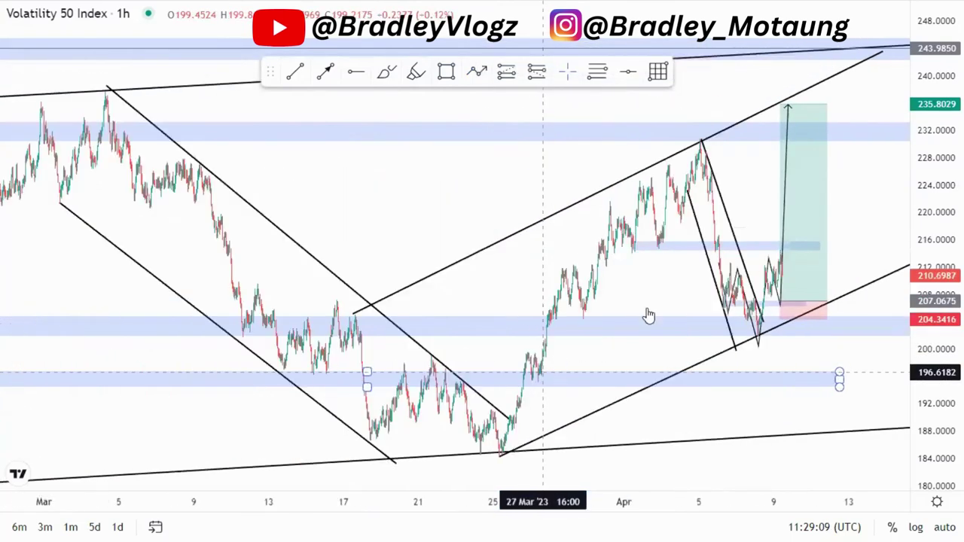
click(735, 274)
drag(930, 180, 898, 348)
drag(678, 424, 493, 413)
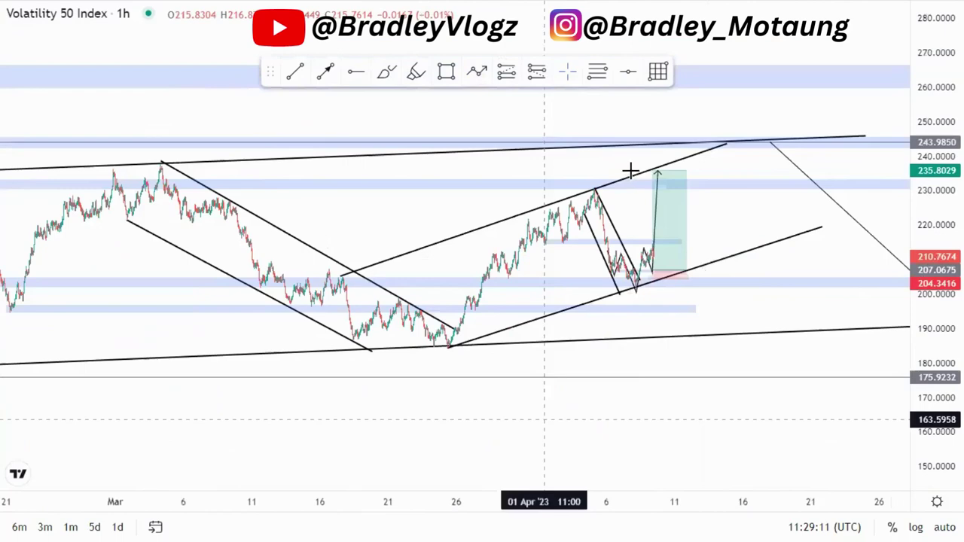
click(663, 171)
drag(665, 171, 721, 144)
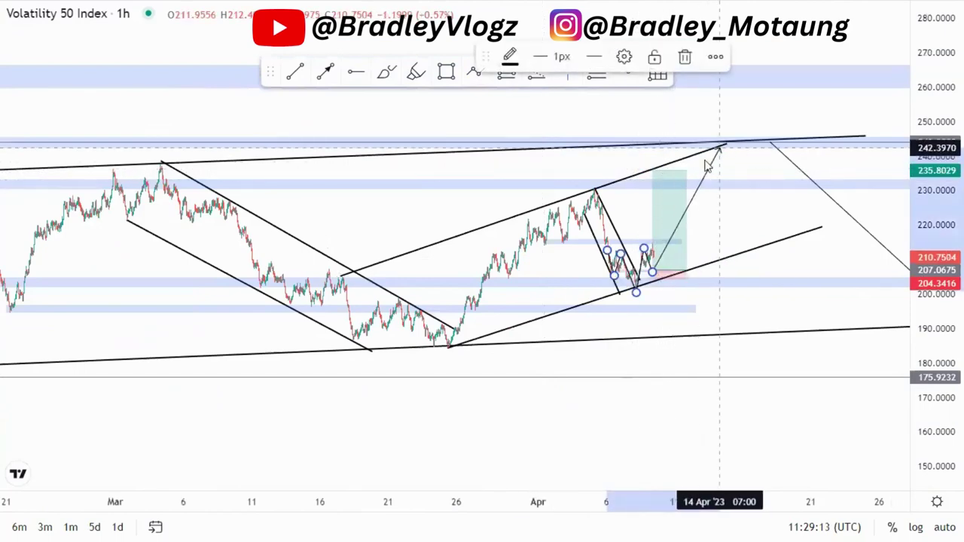
mouse_move(682, 175)
drag(654, 171, 656, 144)
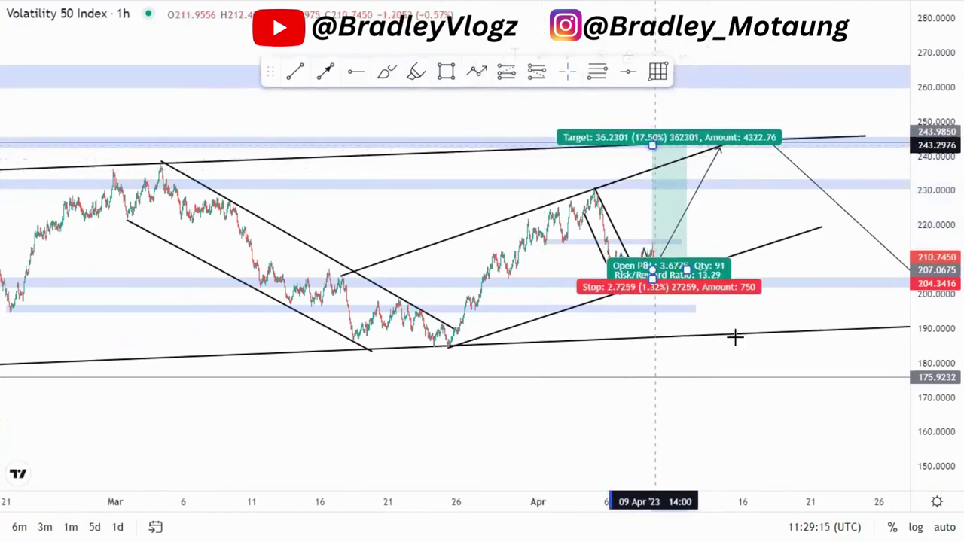
- Move the endpoint of the long falling projected path to about 132 near 22 April
scroll(736, 381, down, 4)
drag(648, 416, 403, 348)
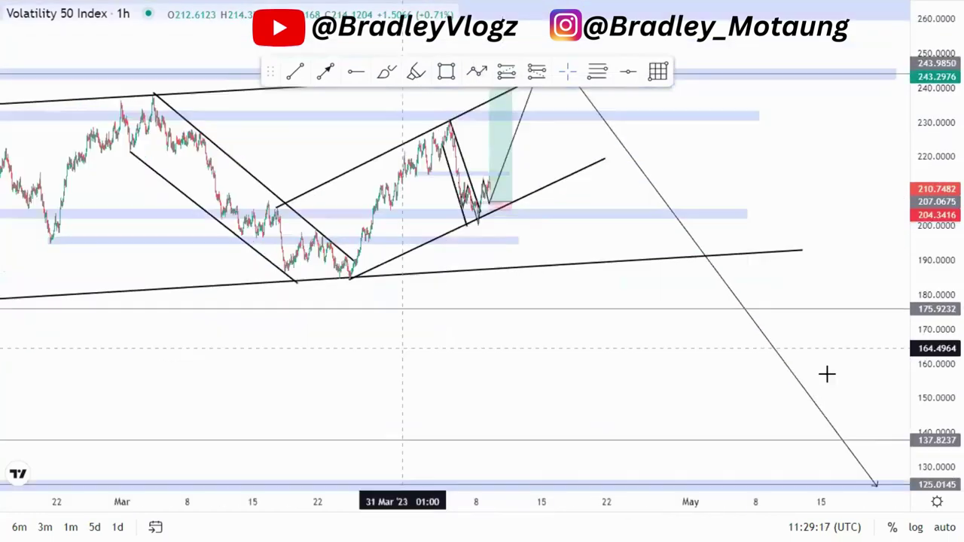
drag(880, 491, 609, 457)
- Highlight the January and March highs on the long upper trend line and circle its intersection with the rising channel near 243.985
drag(508, 323, 719, 375)
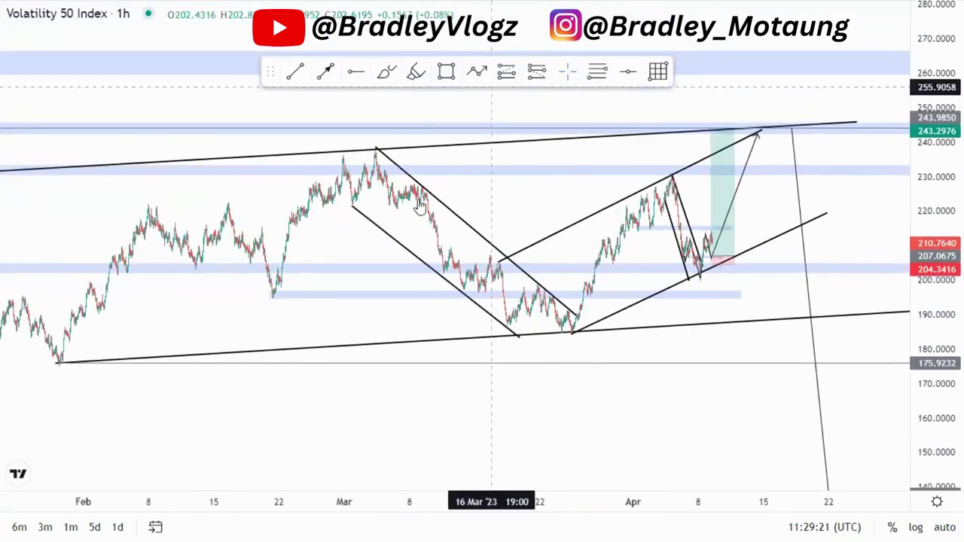
drag(310, 260, 626, 228)
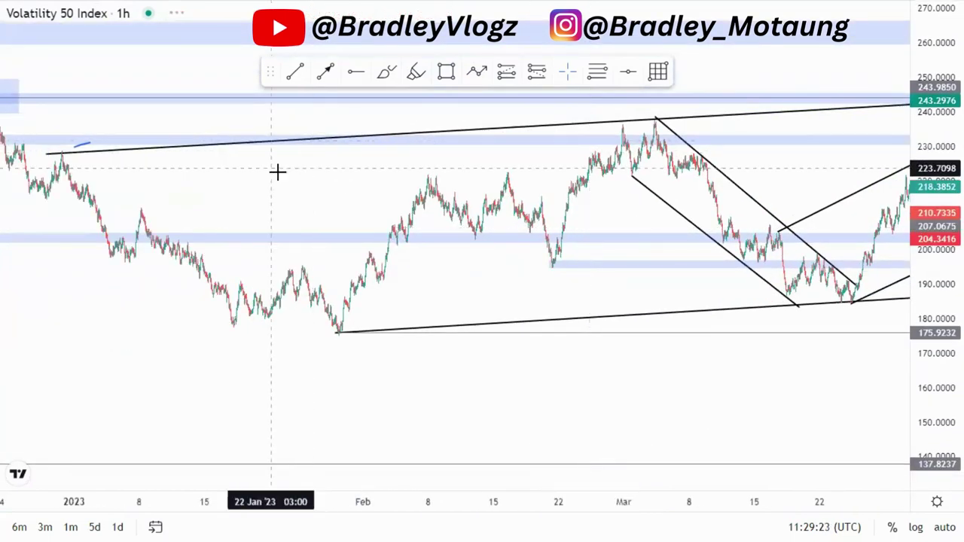
drag(51, 148, 72, 139)
drag(652, 110, 658, 109)
click(566, 76)
drag(575, 175, 143, 230)
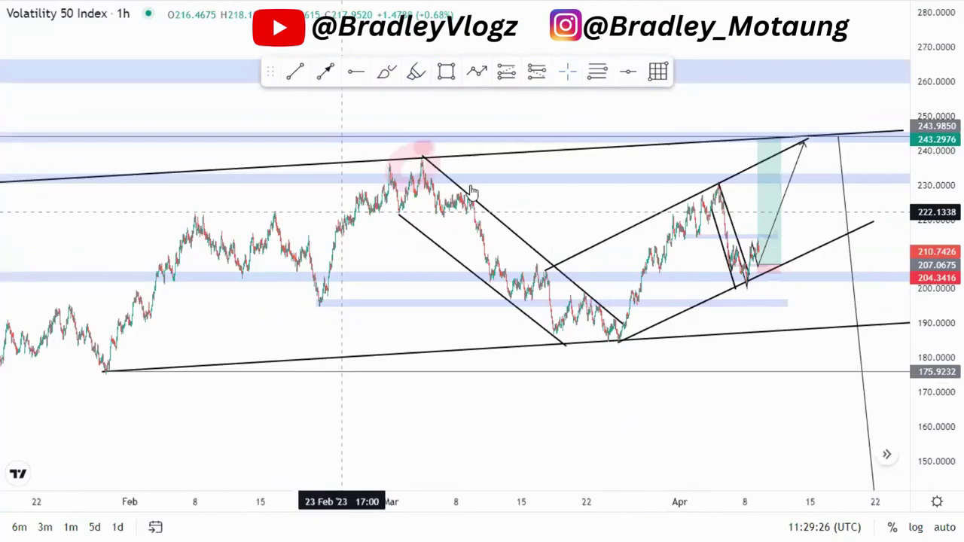
click(608, 153)
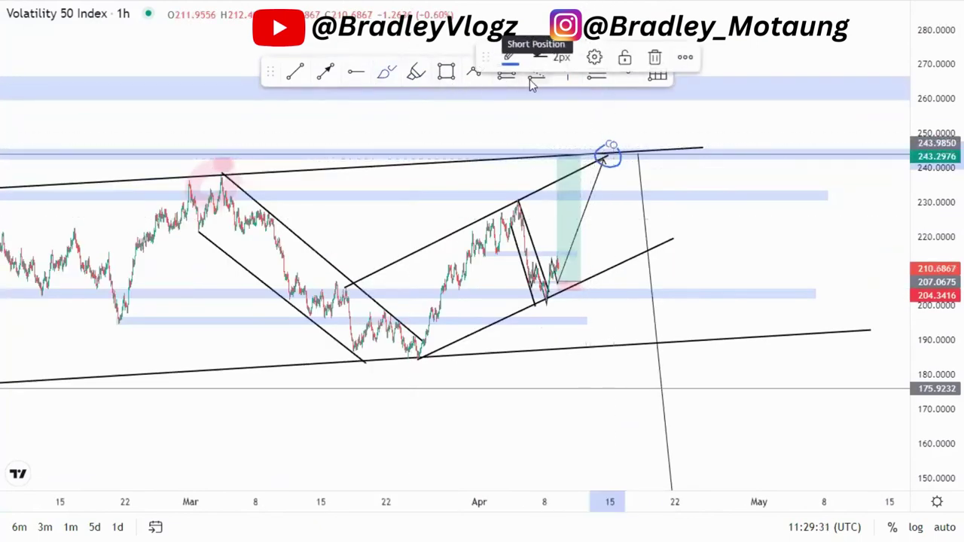
- Place a short position at the circled intersection with entry at about 240.82, stop at about 248.48 and target at about 179.81
click(530, 80)
click(600, 153)
drag(600, 130, 598, 138)
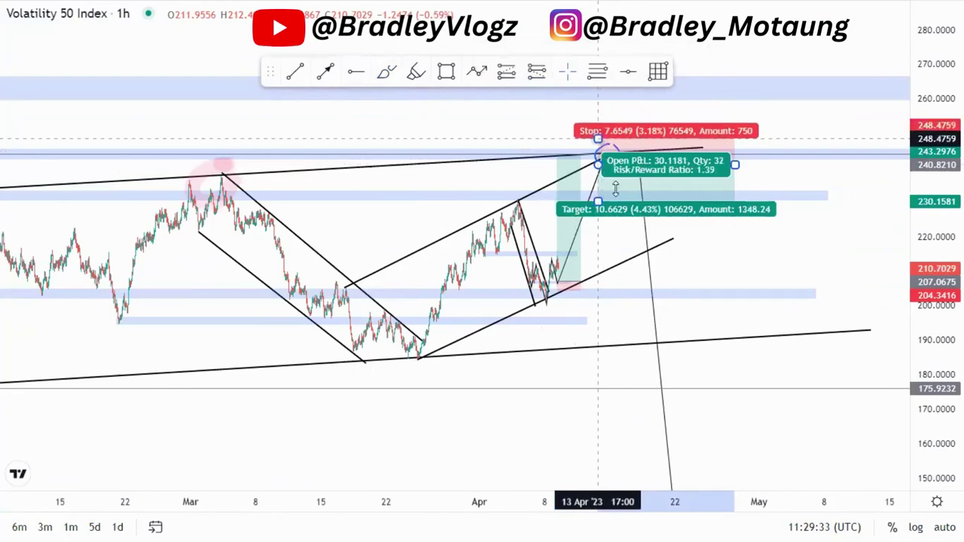
drag(598, 201, 628, 378)
click(814, 253)
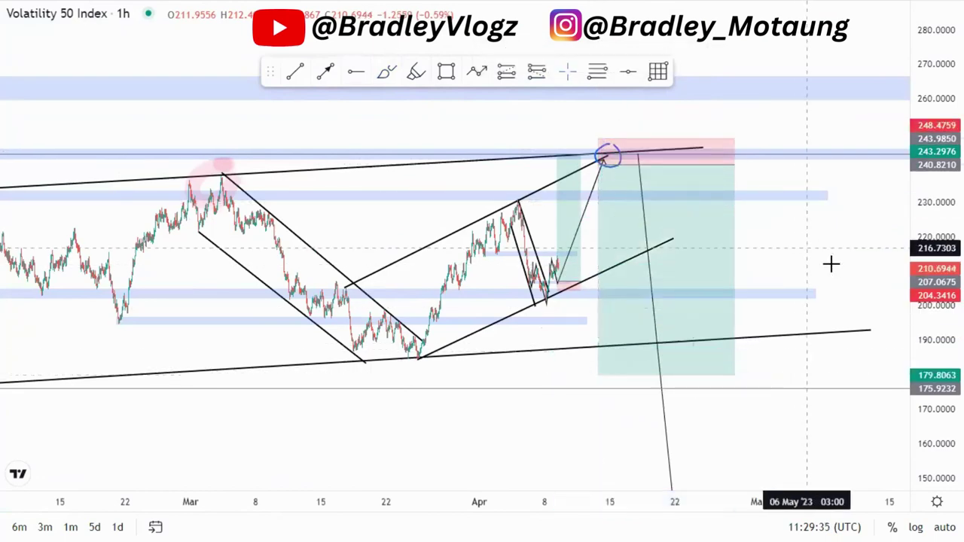
drag(431, 427, 635, 348)
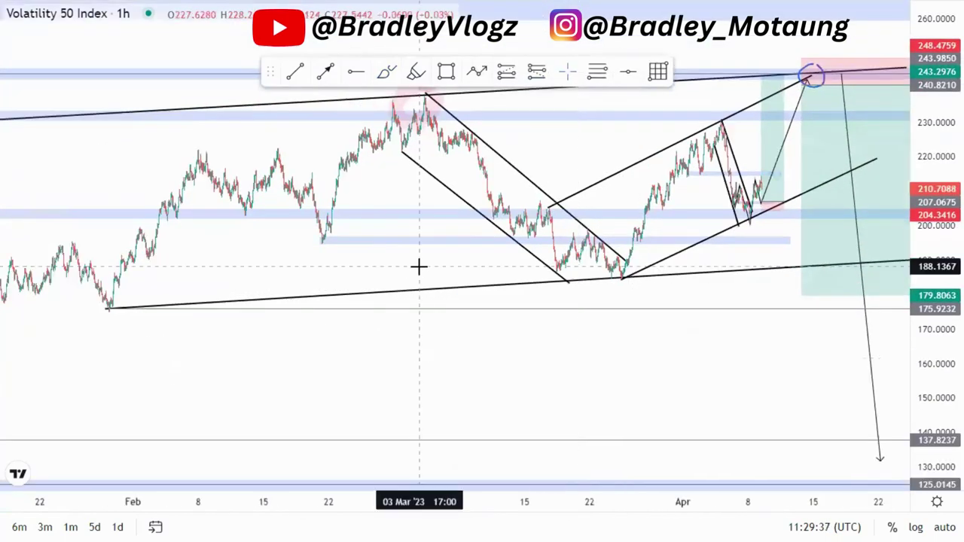